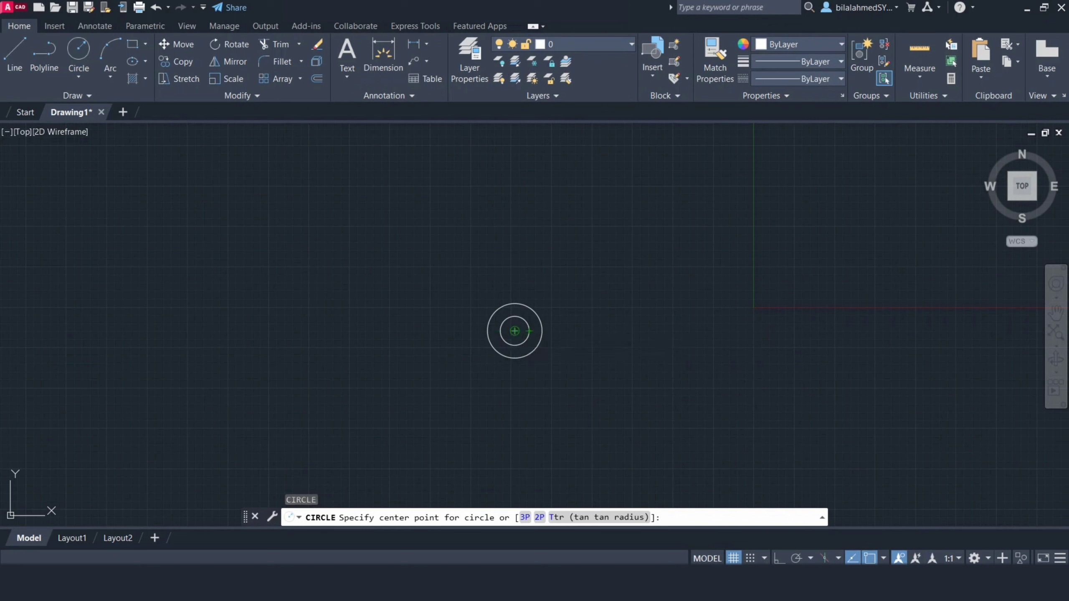
Draw a circle of radius 60 concentric with the two existing circles.
click(514, 331)
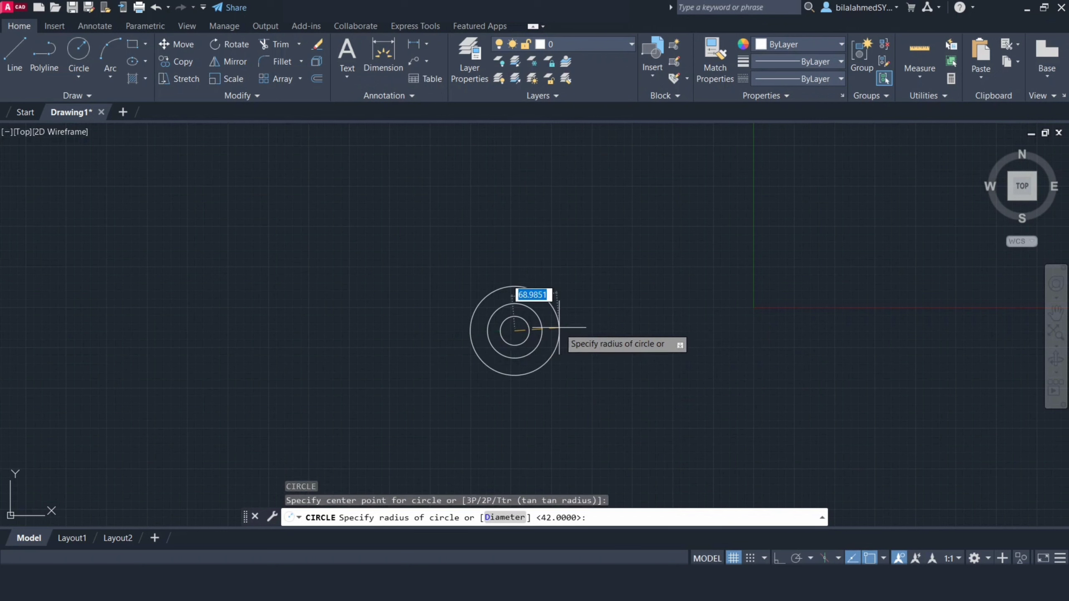
text(60)
key(Return)
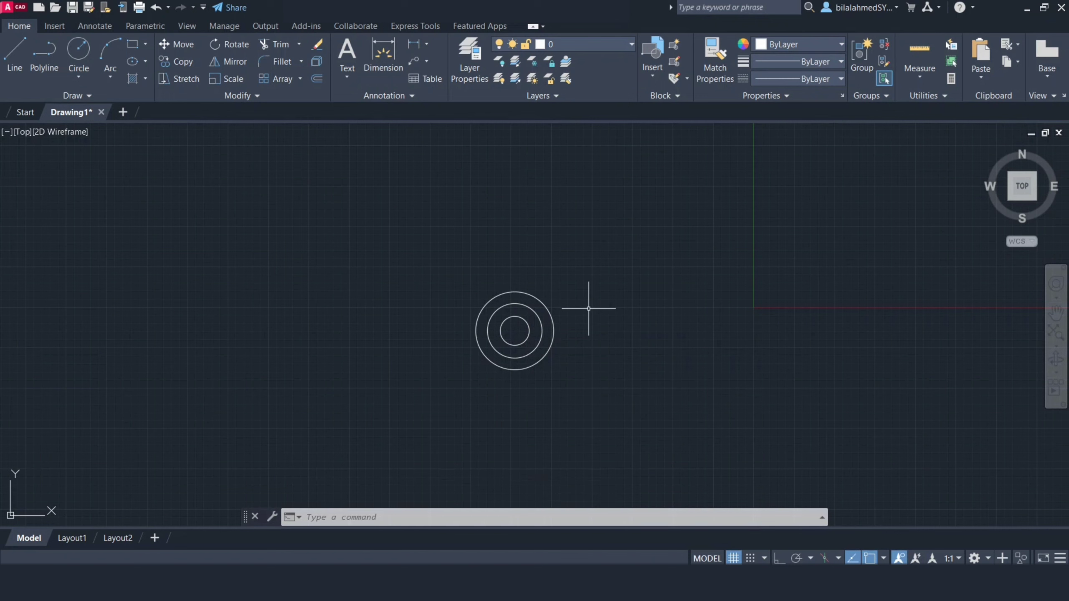
Draw a circle of radius 144 from the common centre of the existing circles.
text(c)
key(Return)
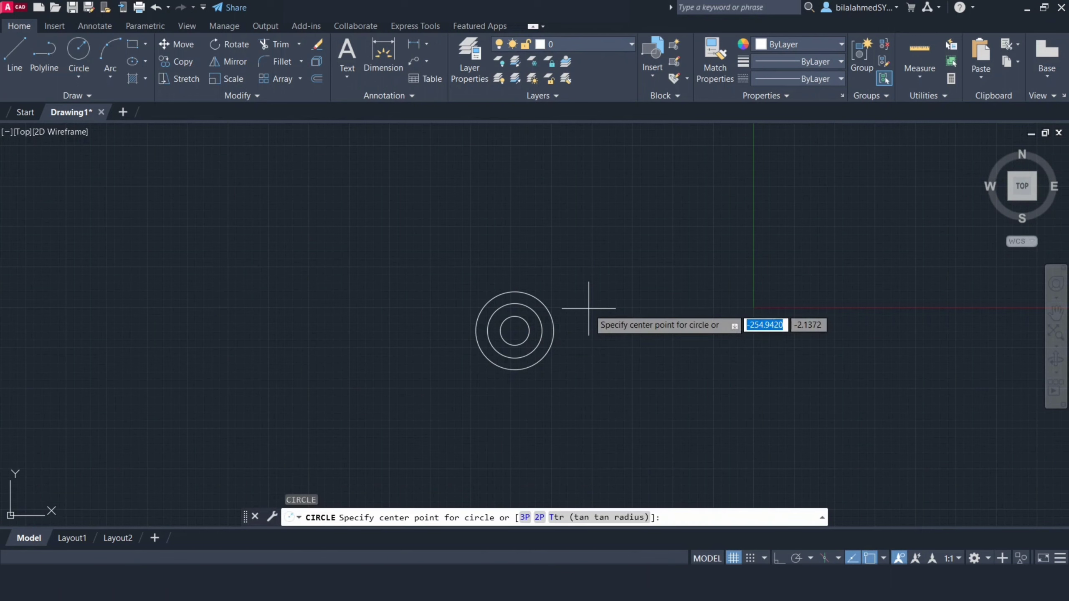
click(515, 331)
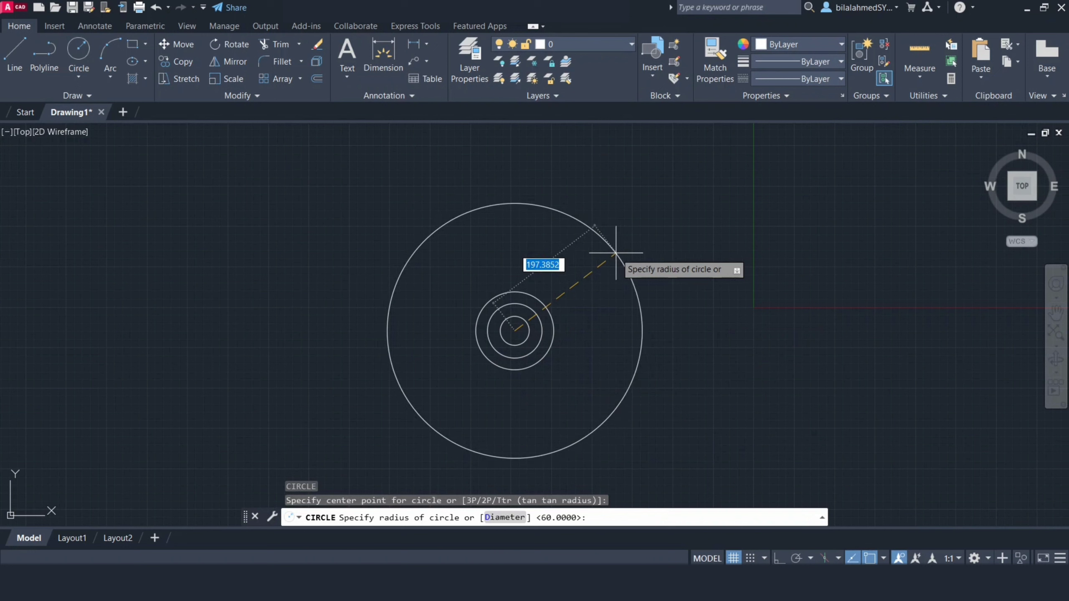
text(144)
key(Return)
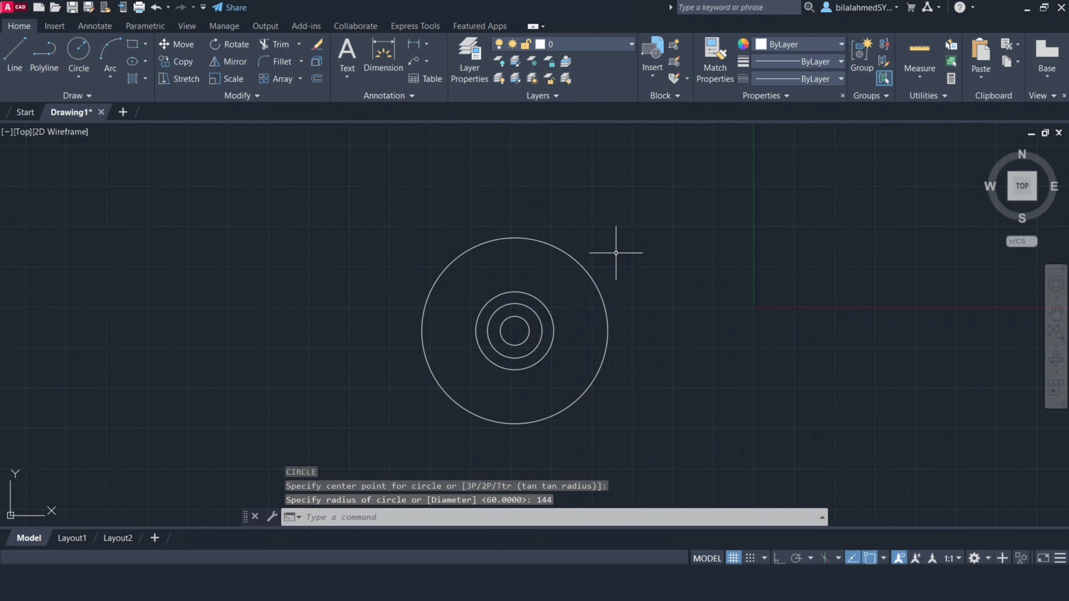
Add a concentric circle of radius 150 just outside the 144-radius circle.
text(c)
key(Return)
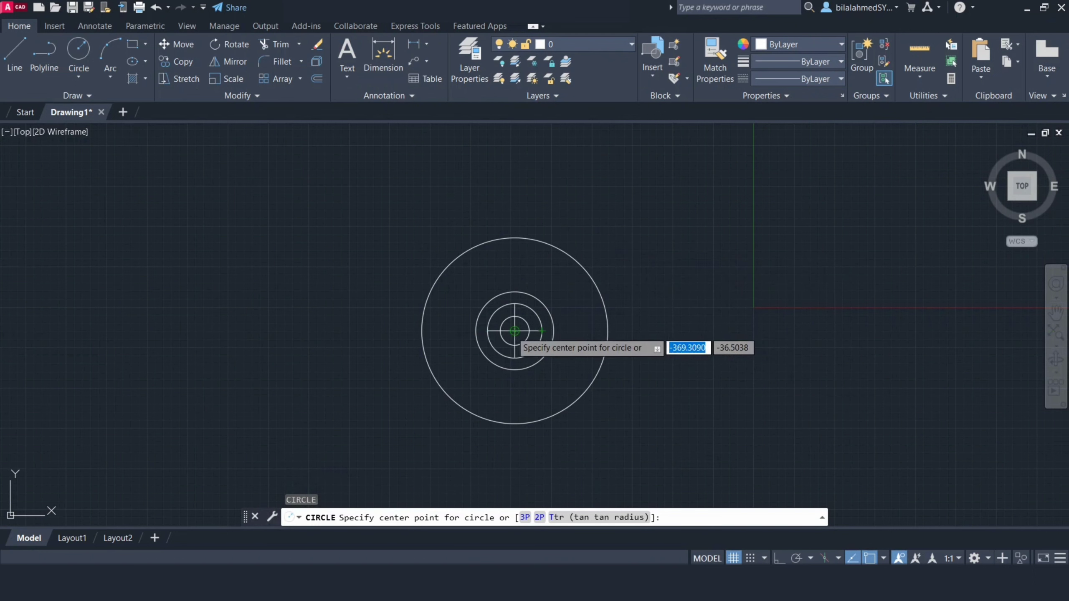
click(514, 332)
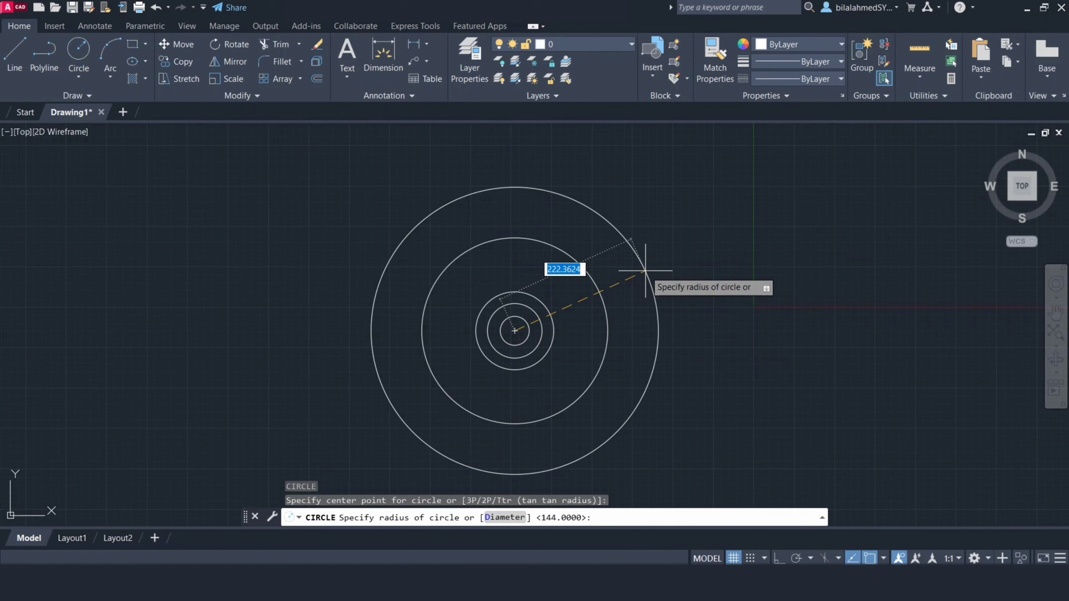
text(150)
key(Return)
Add an outermost concentric circle of radius 225 about the same centre.
text(c)
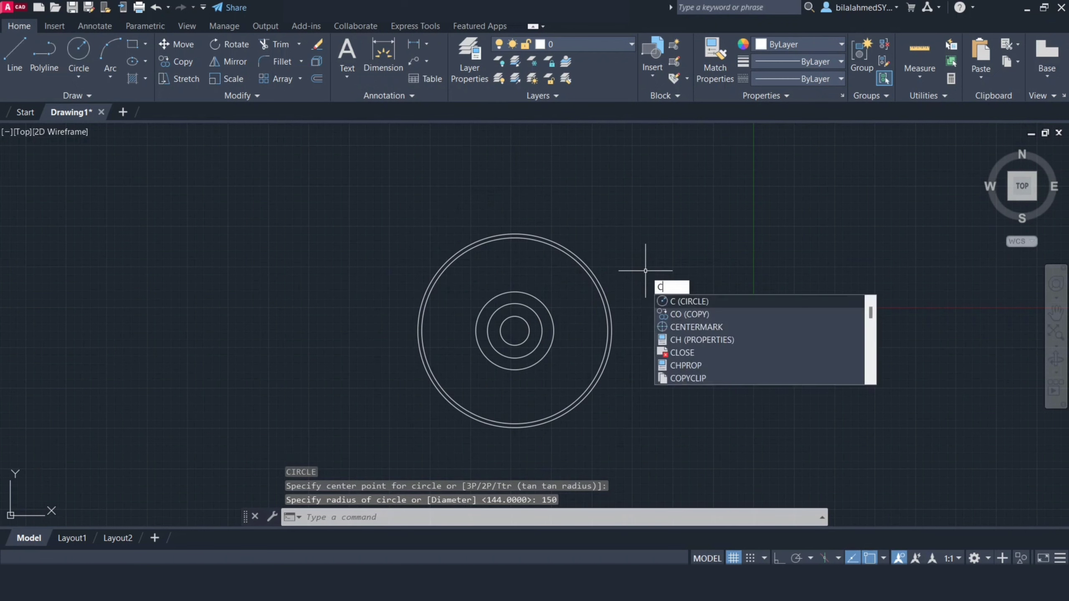
key(Return)
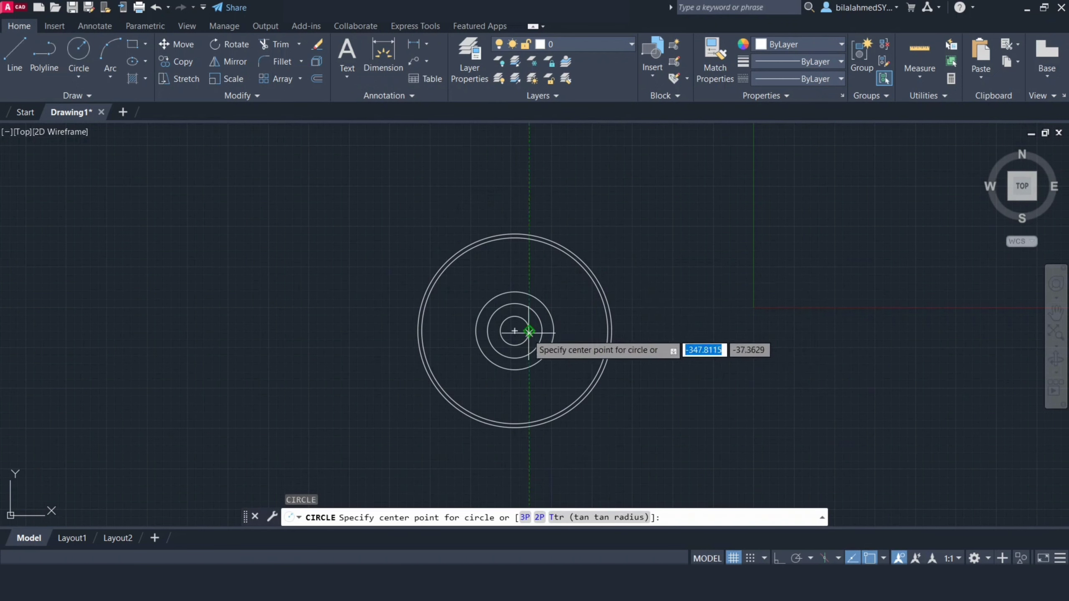
click(515, 332)
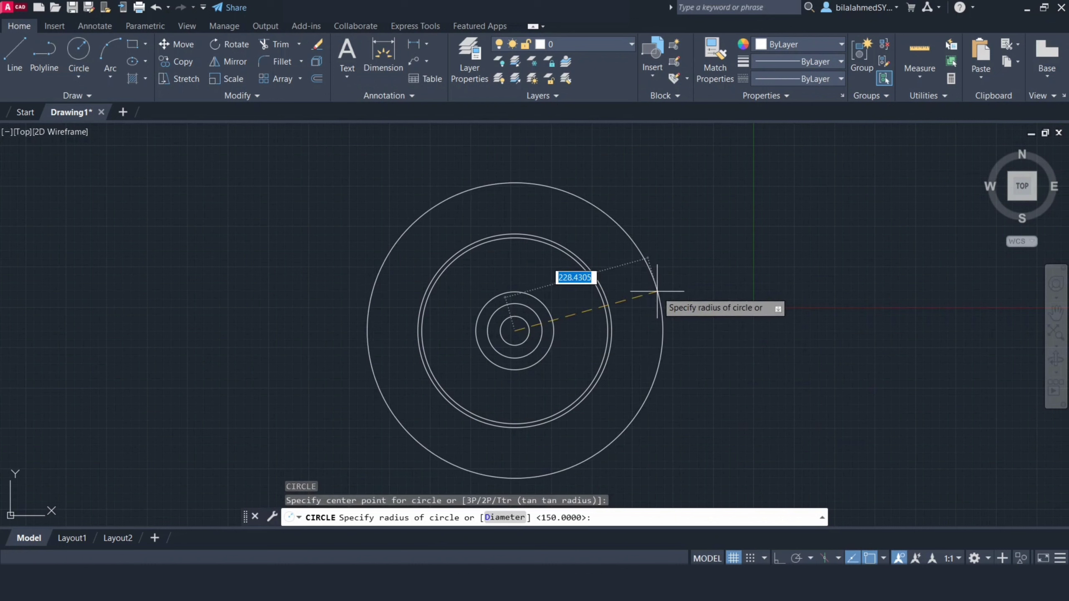
text(225)
key(Return)
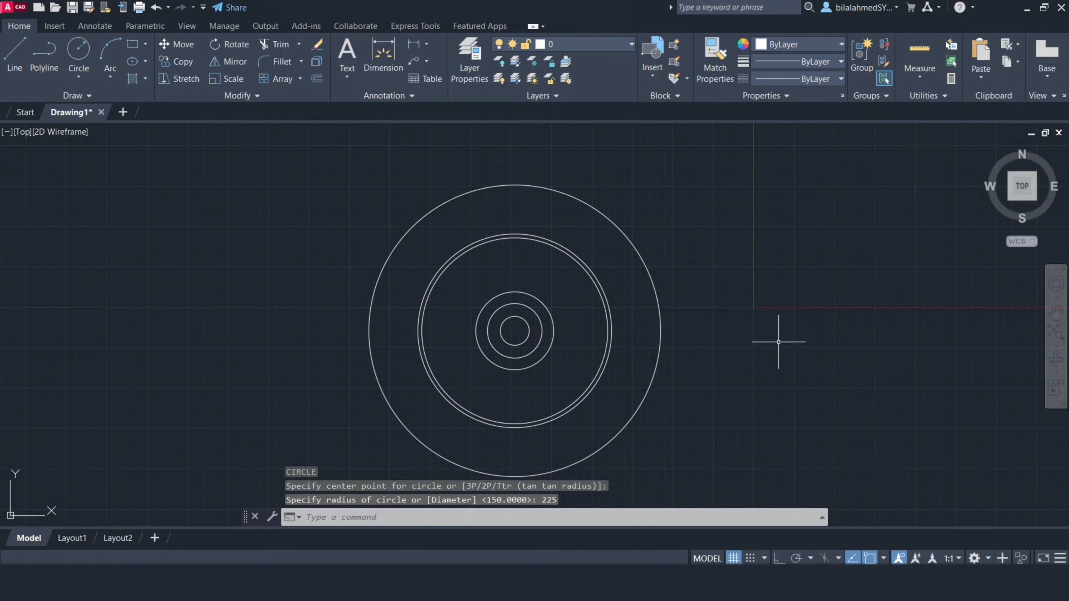
Draw a horizontal line 144 long from the common centre towards the left (180°).
middle_drag(778, 342, 794, 303)
text(l)
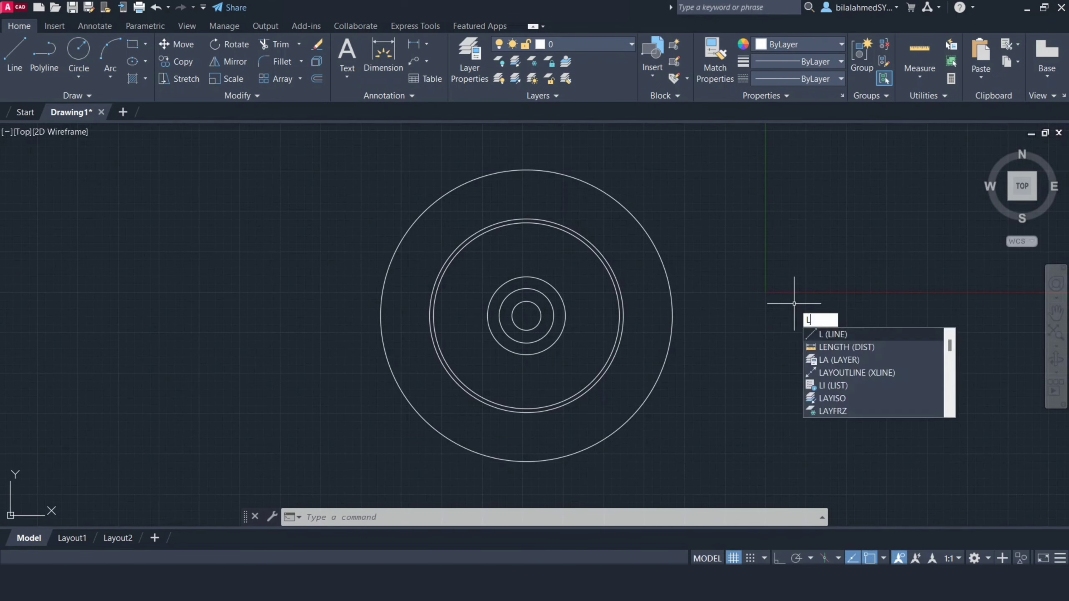
key(Return)
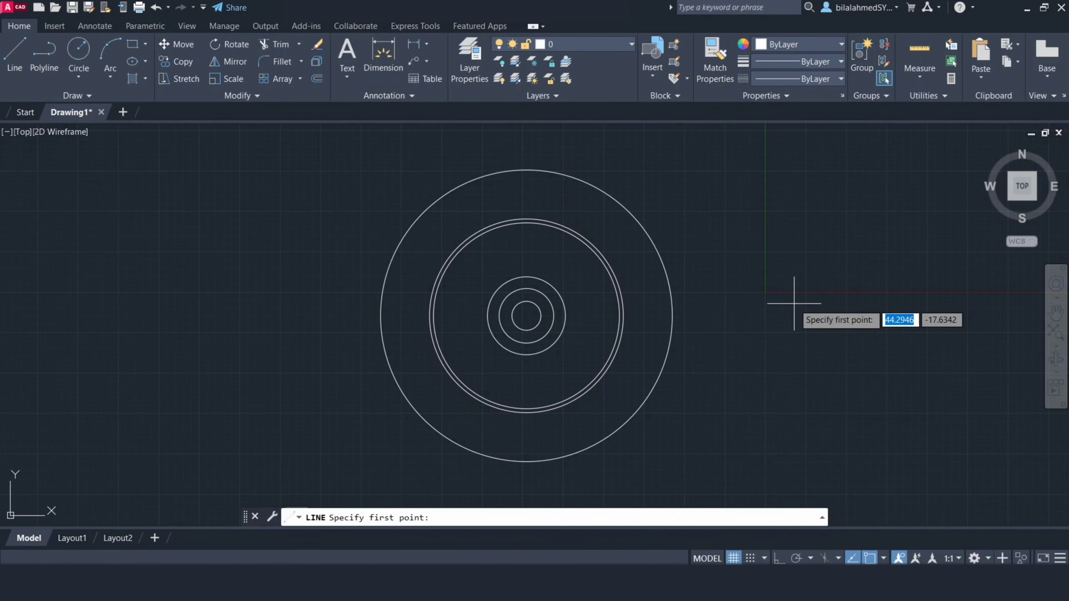
click(526, 316)
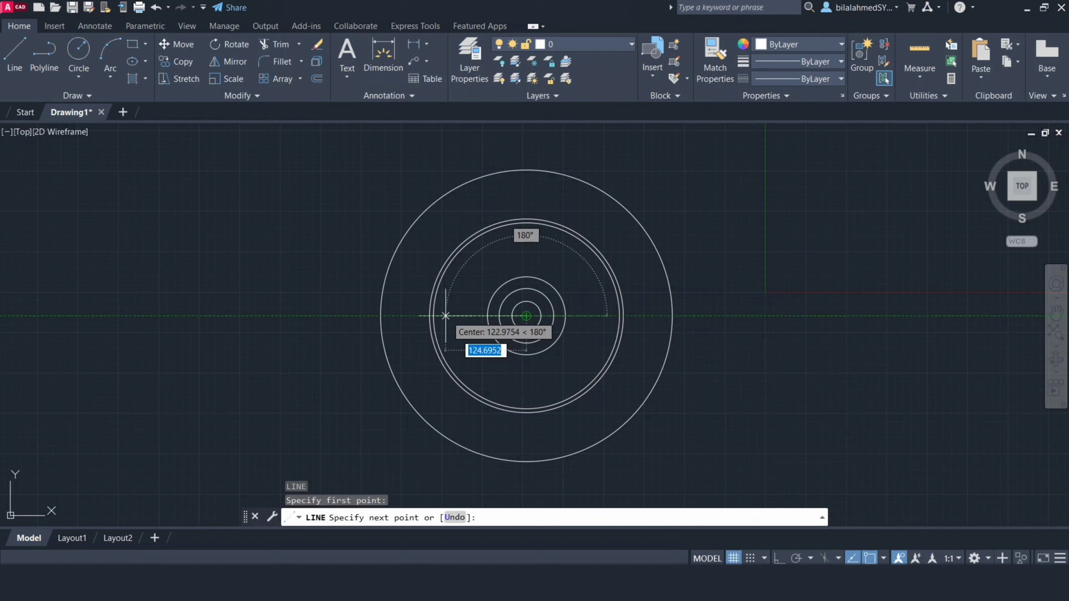
text(144)
key(Return)
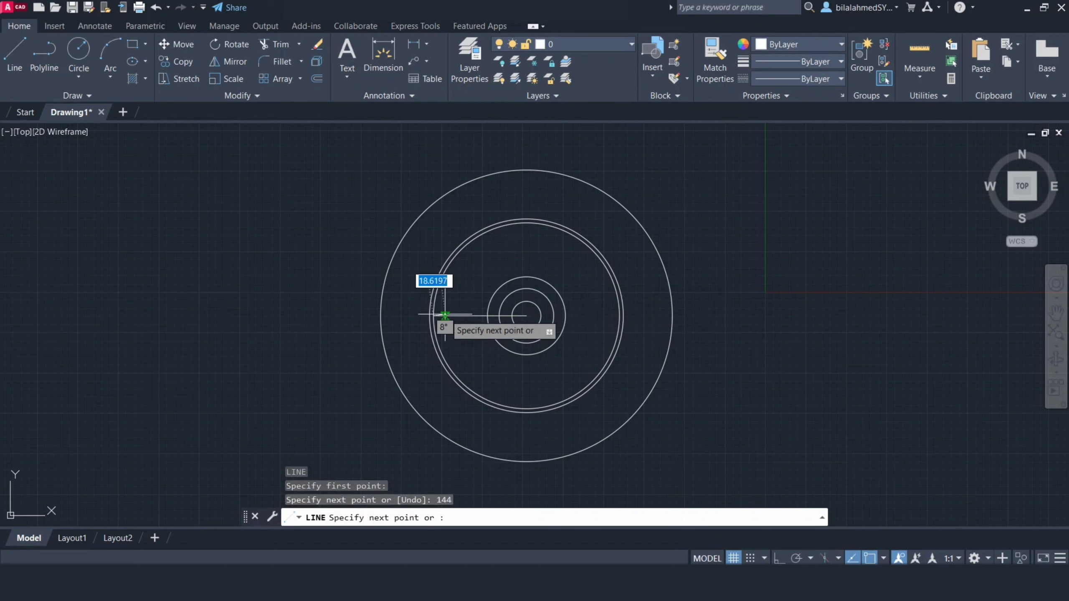
key(Escape)
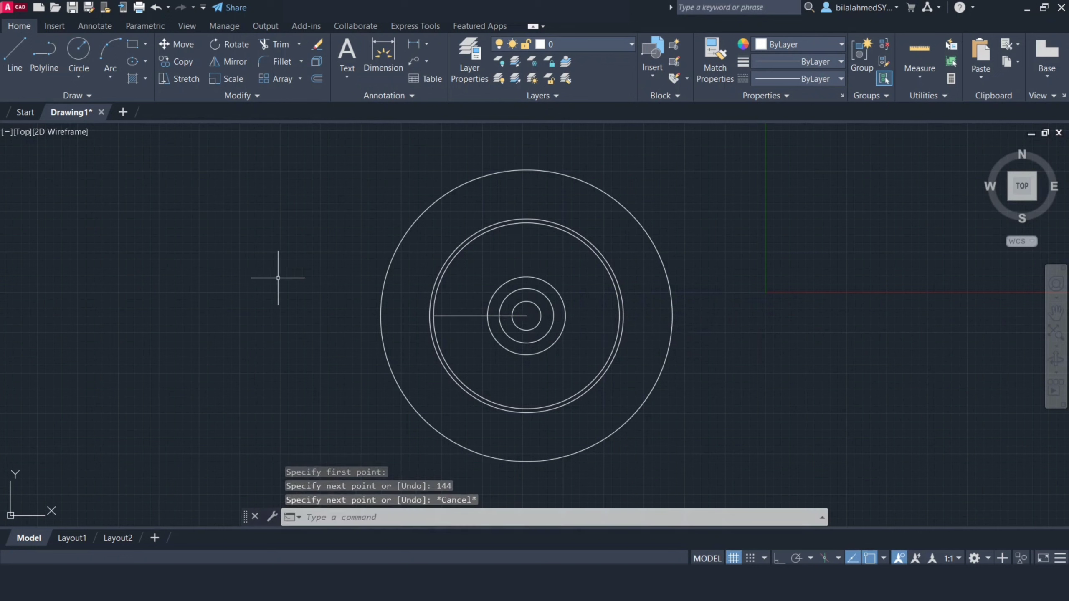
Draw a circle of radius 15 centred on the outer end of the horizontal line.
text(c)
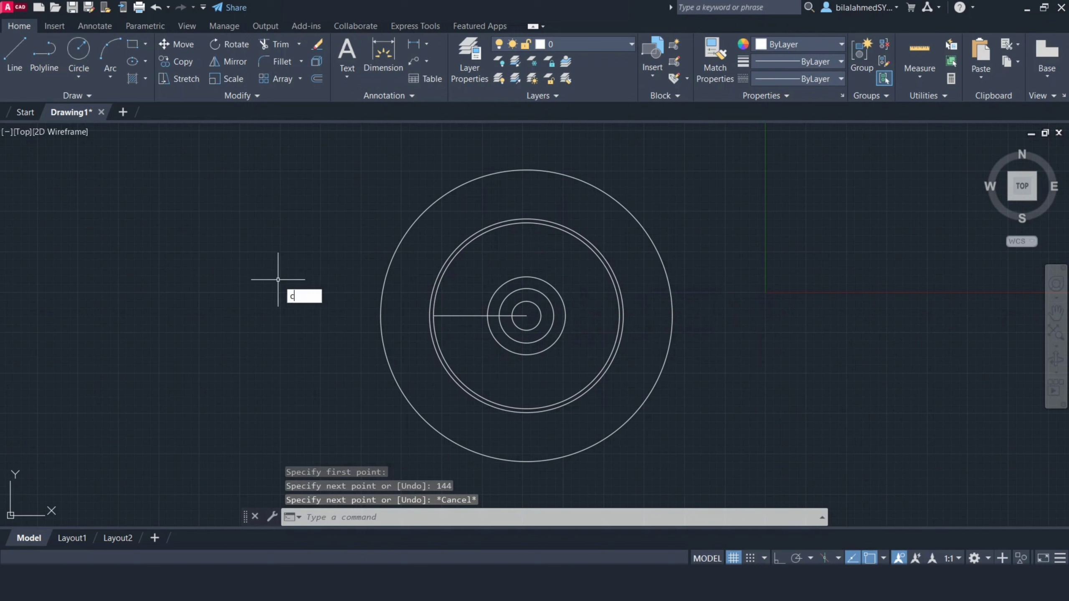
key(Return)
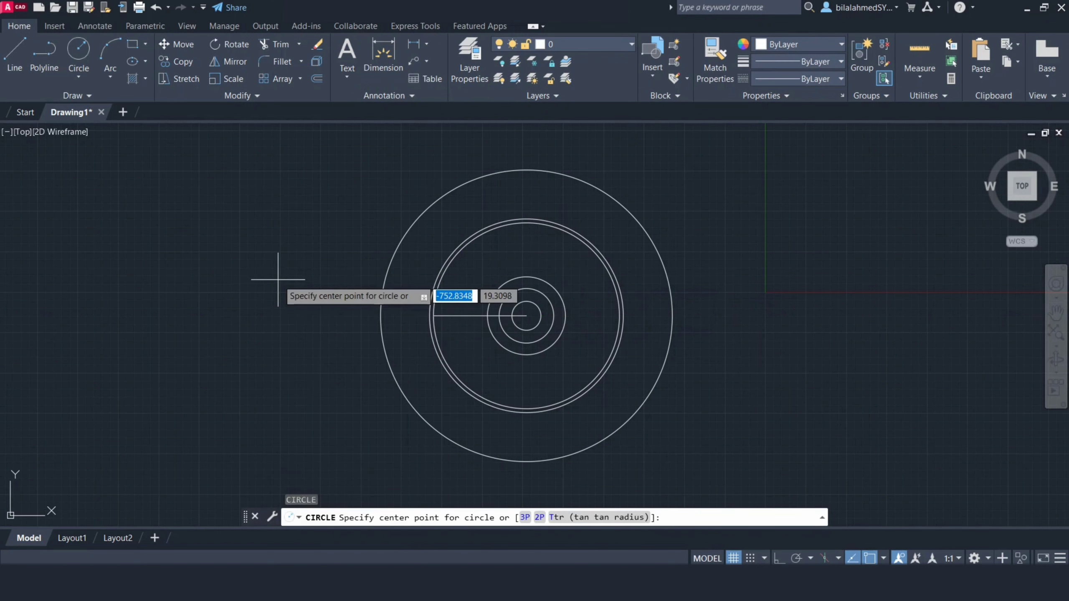
click(433, 315)
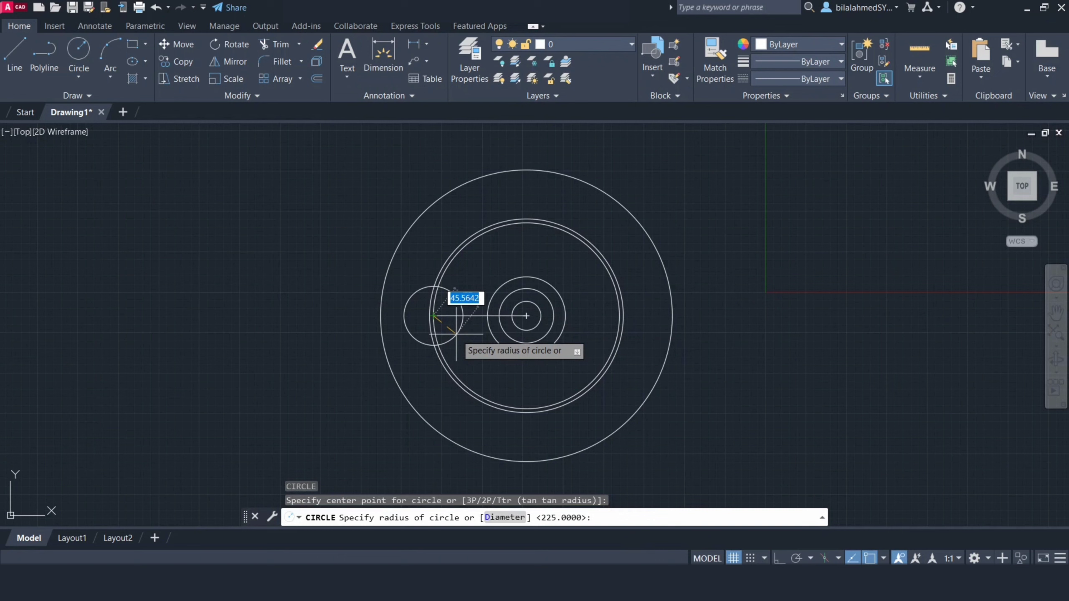
text(15)
key(Return)
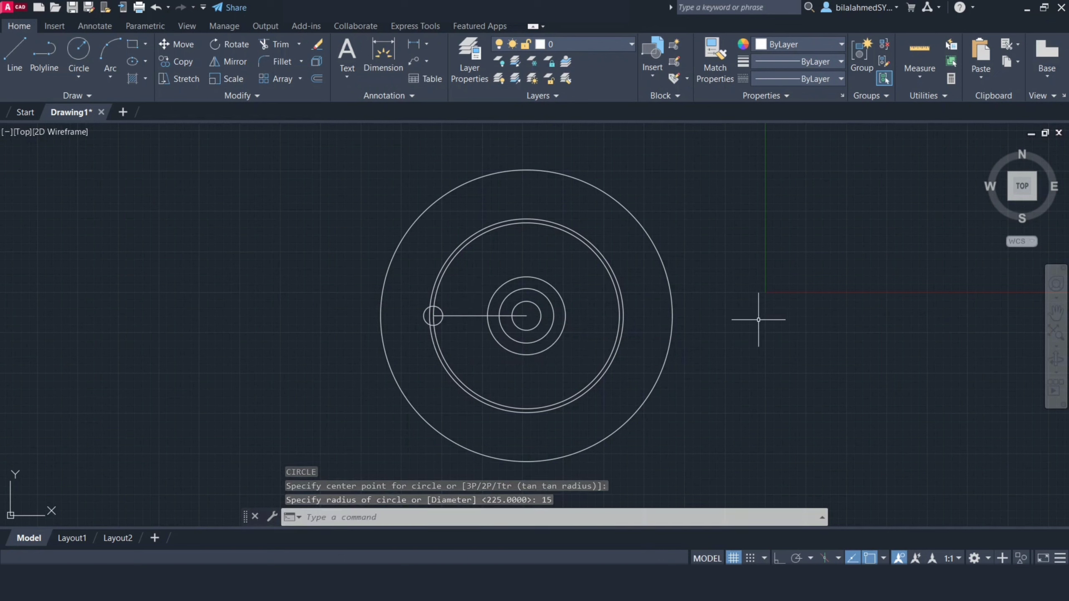
Draw a line 144 long at 132° from the common centre to the upper left.
text(l)
key(Return)
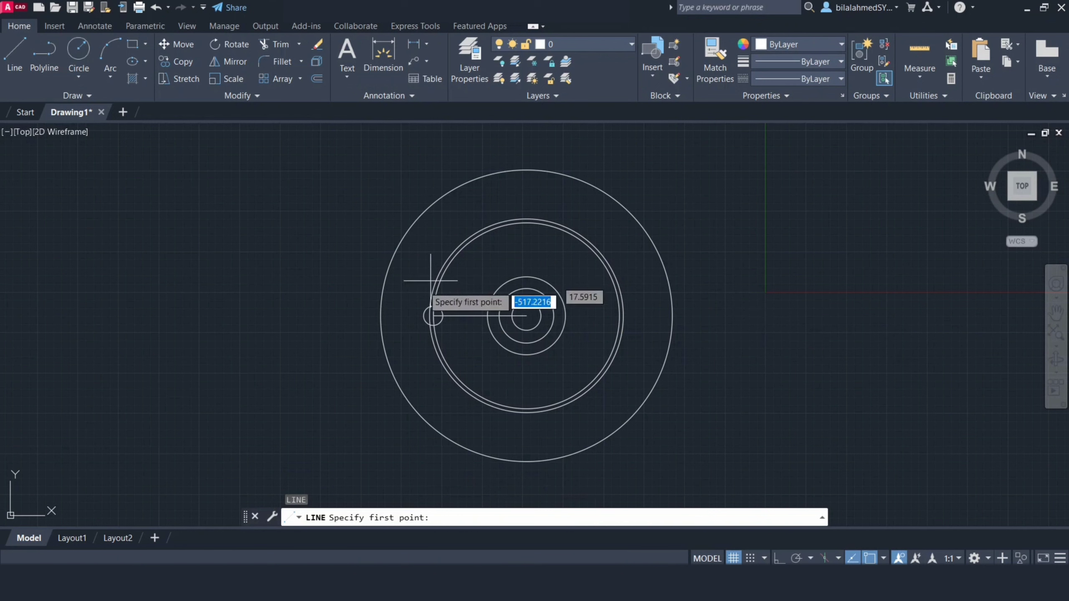
click(526, 316)
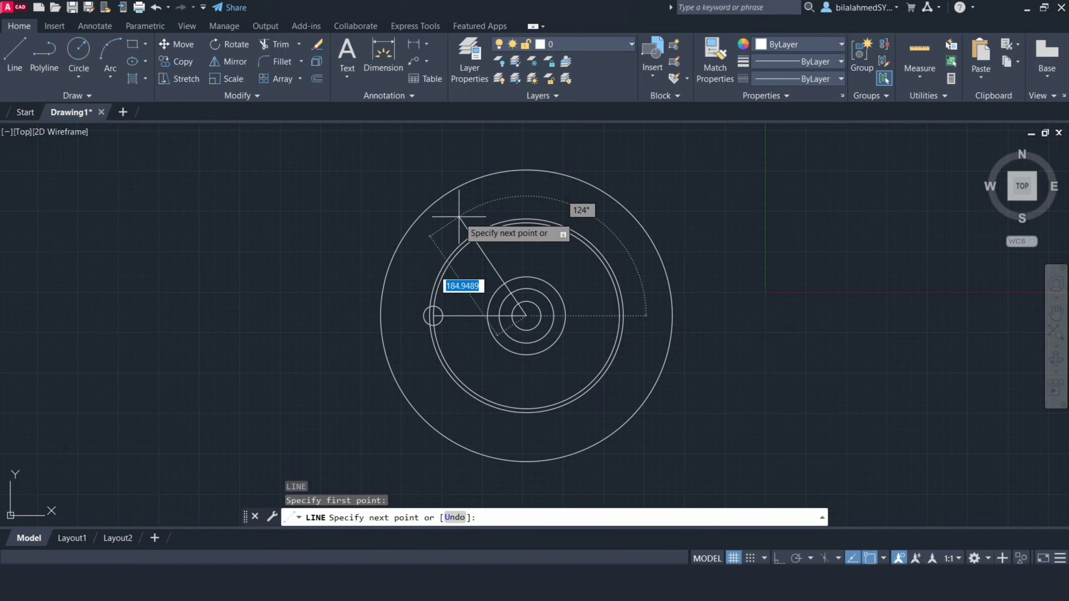
text(144)
key(Tab)
text(132)
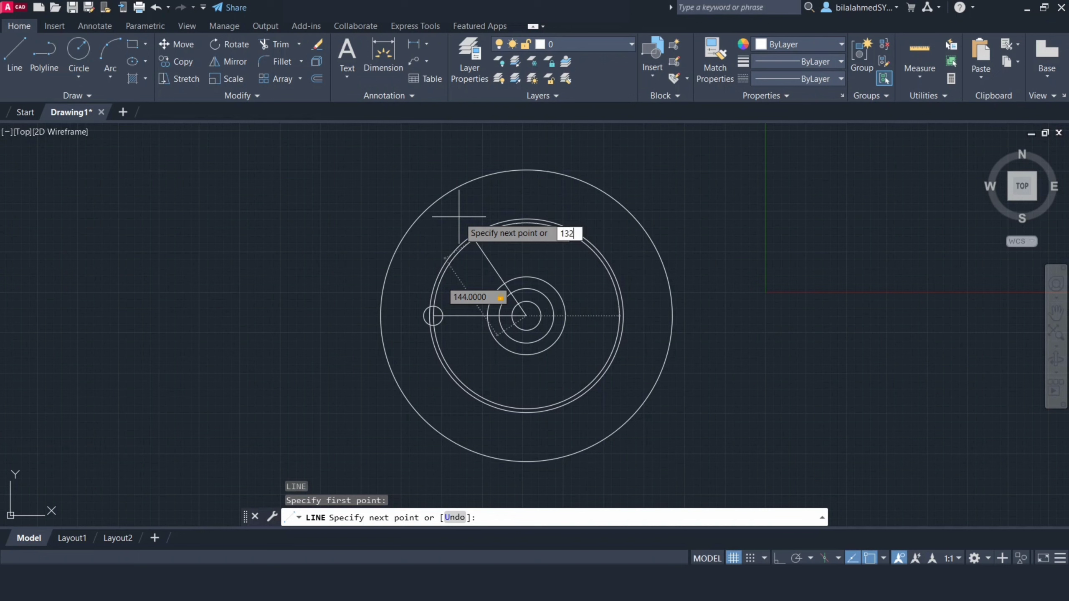
key(Return)
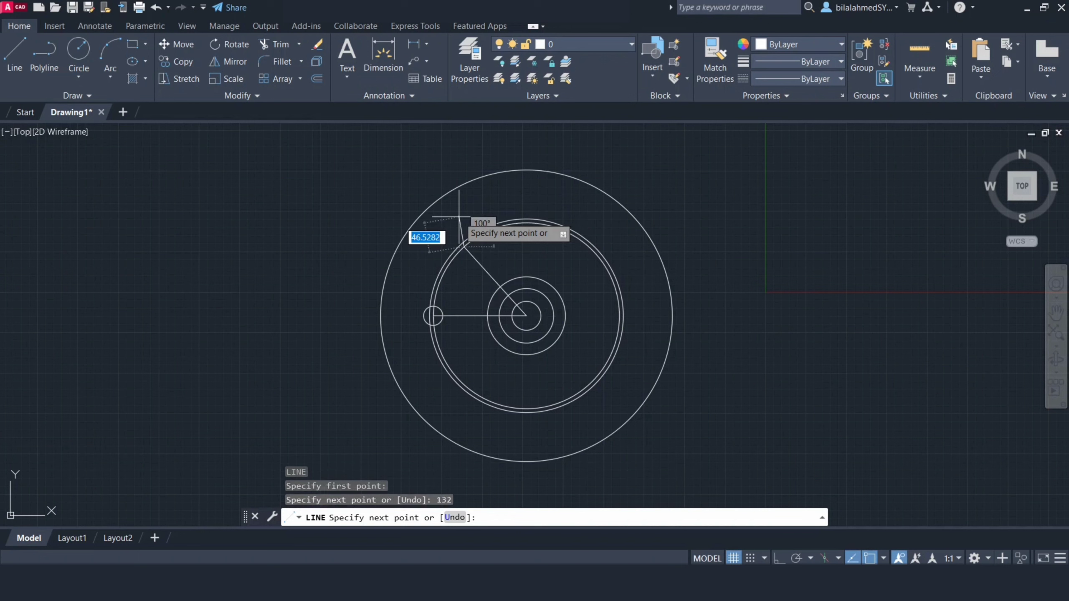
key(Escape)
Draw a circle of radius 15 centred on the outer end of the 132° line.
text(c)
key(Return)
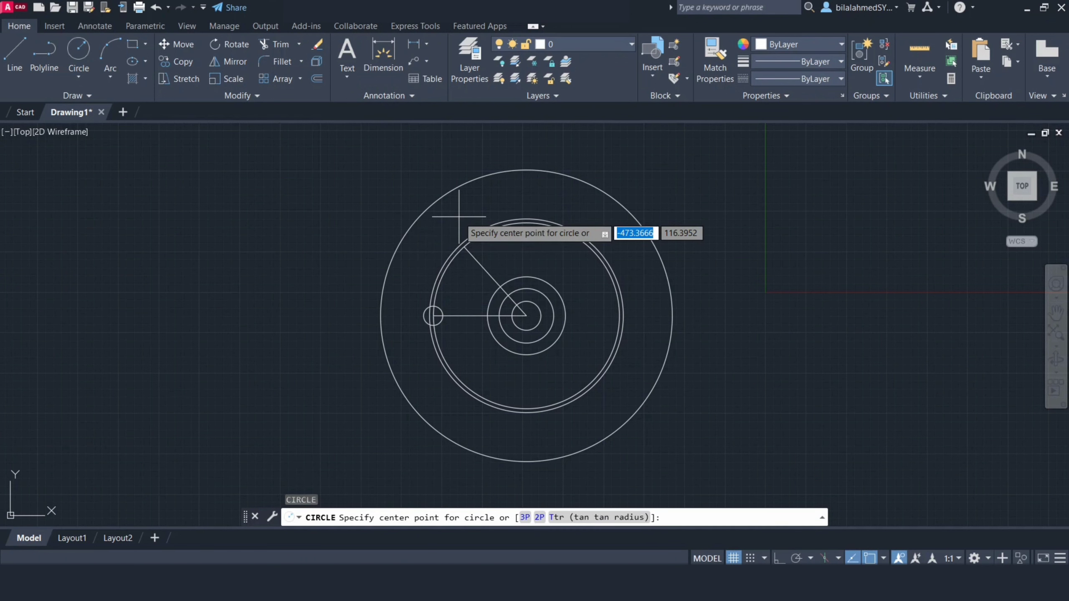
click(464, 247)
text(15)
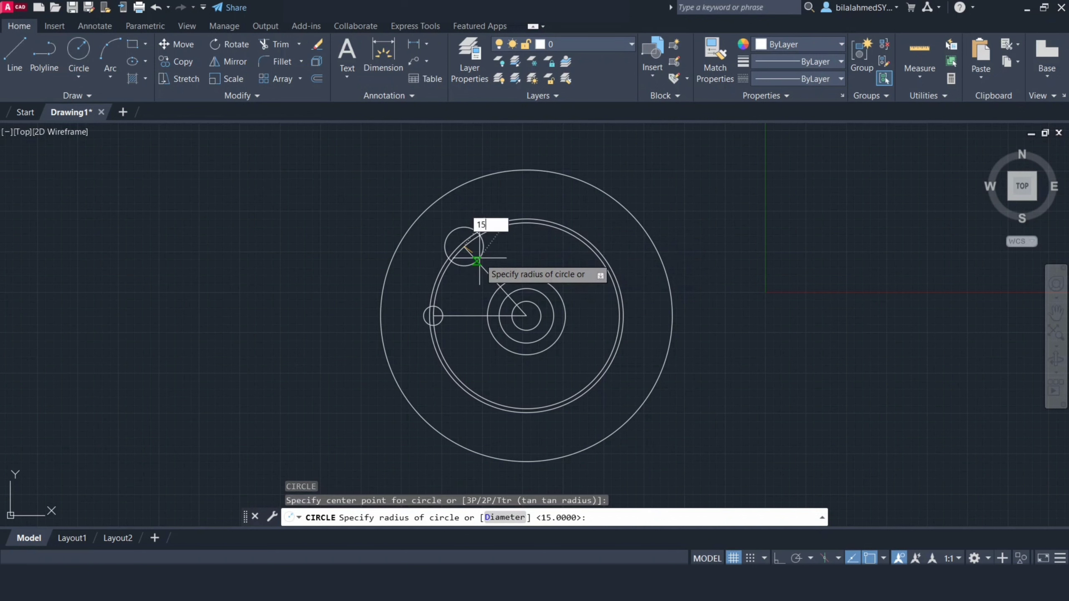
key(Return)
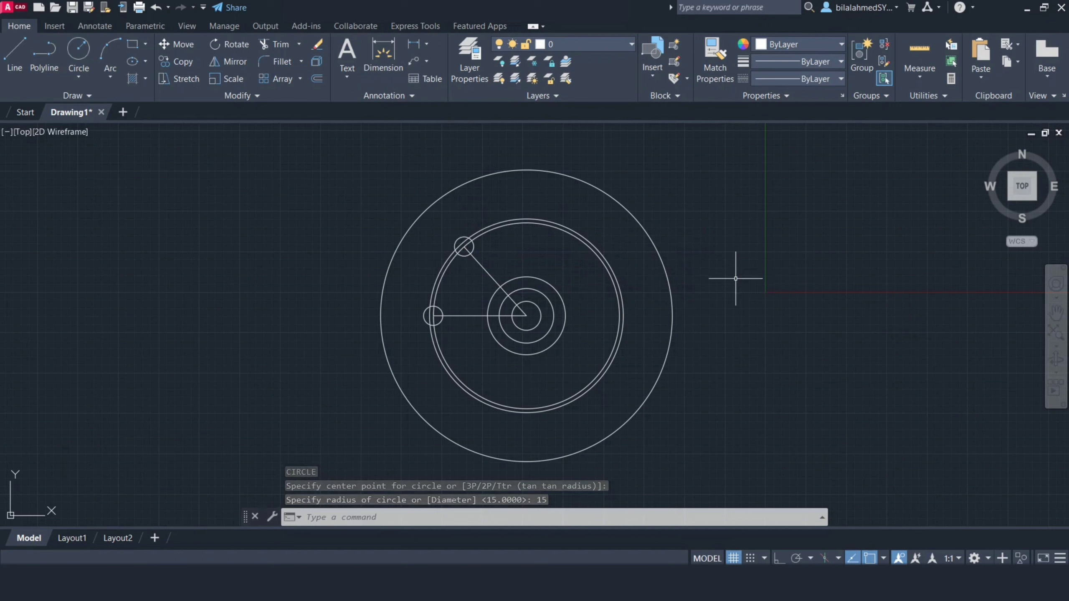
Draw a line 225 long from the common centre to the lower right, 48° below the horizontal.
text(l)
key(Return)
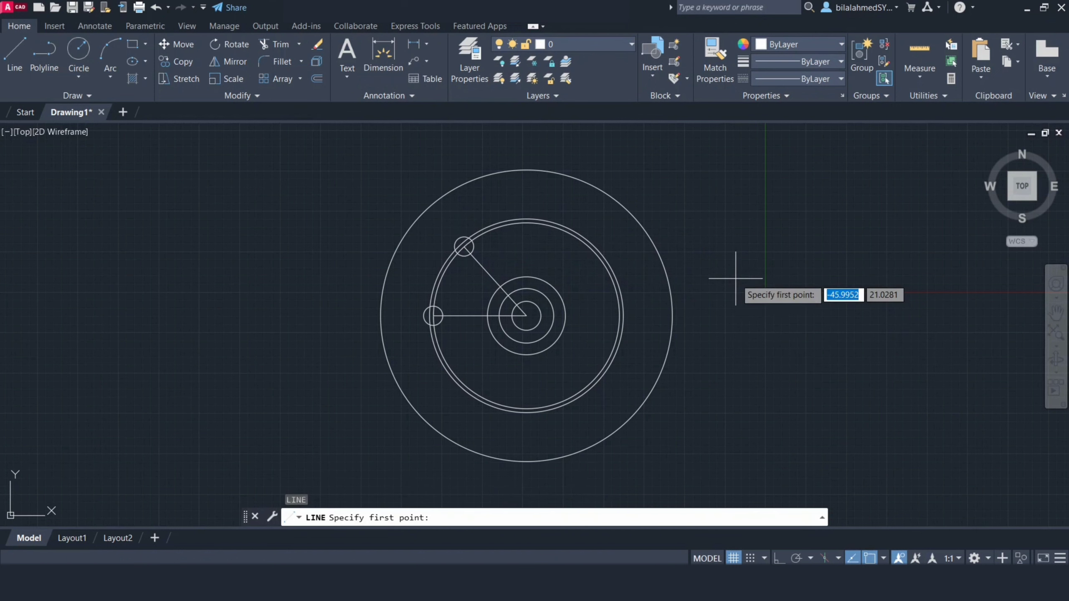
click(526, 316)
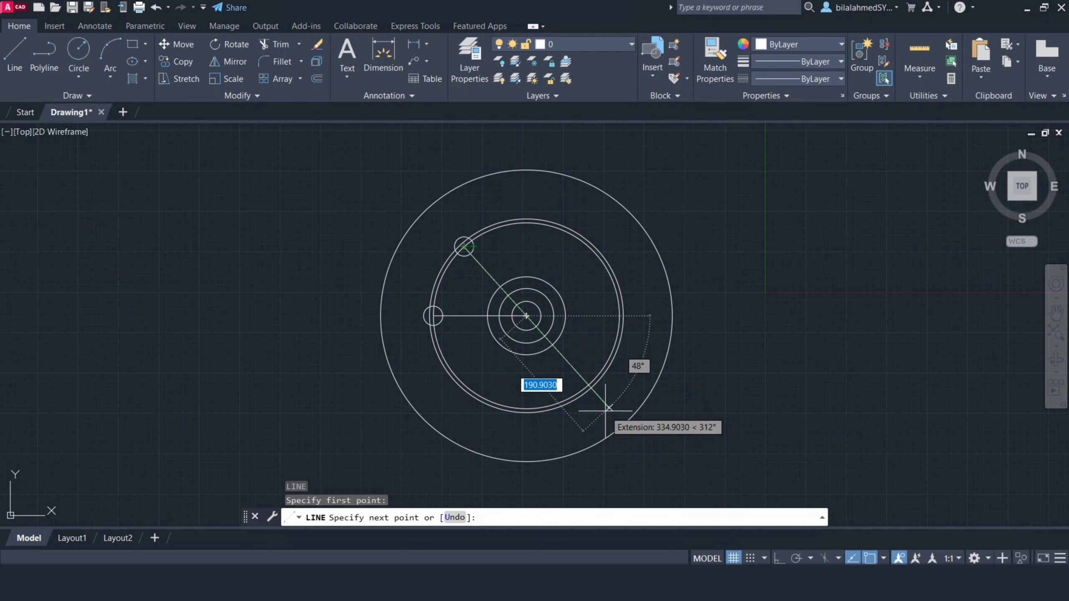
text(225)
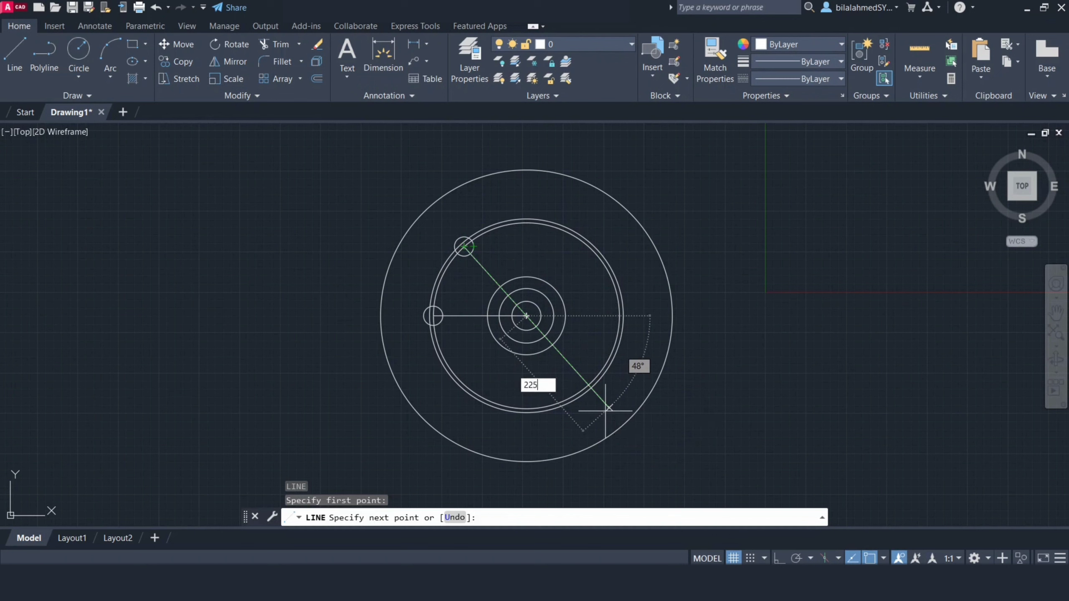
key(Tab)
text(48)
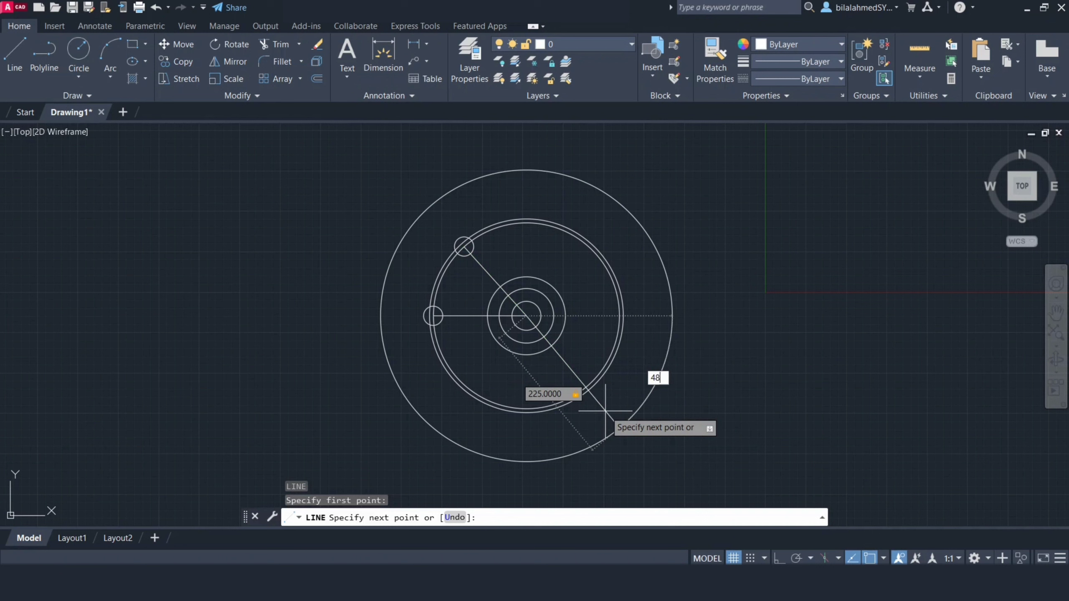
key(Return)
key(Escape)
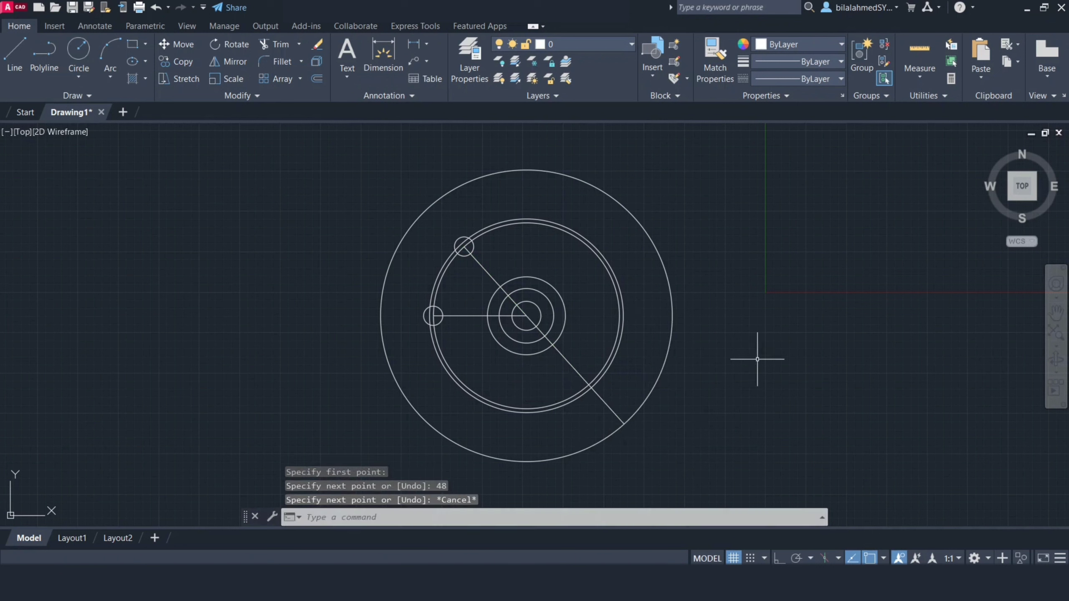
Draw a circle of radius 20 centred where the lower-right line crosses the larger of the two closely spaced circles.
text(c)
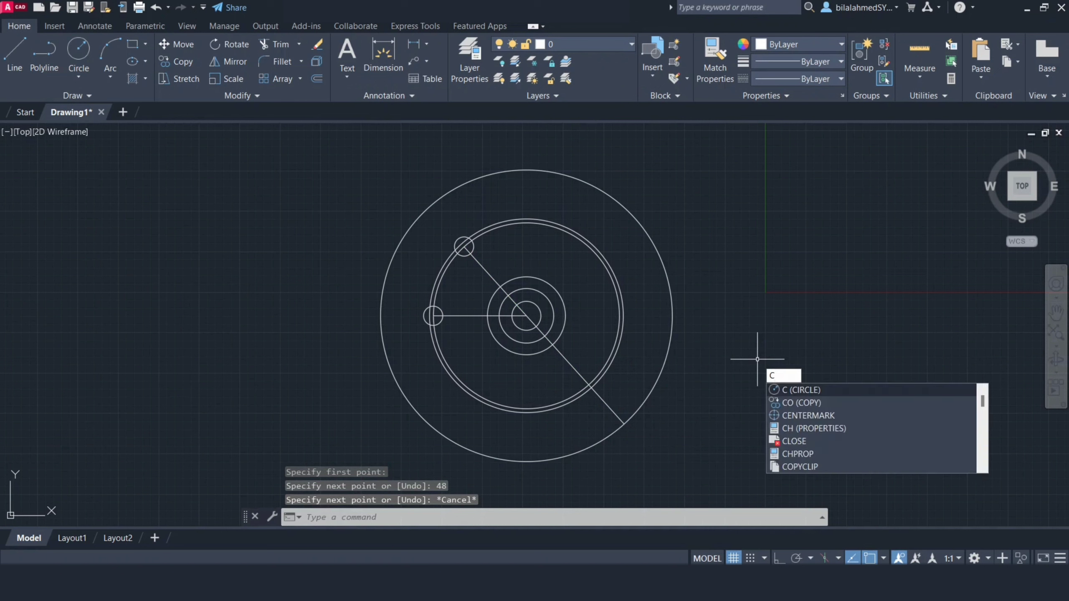
key(Return)
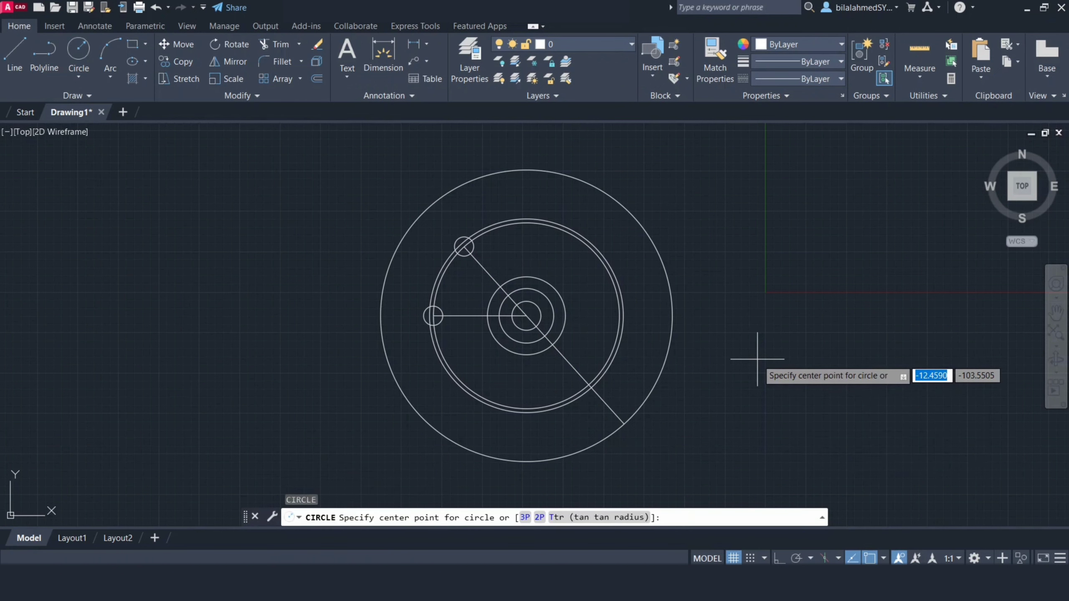
click(591, 388)
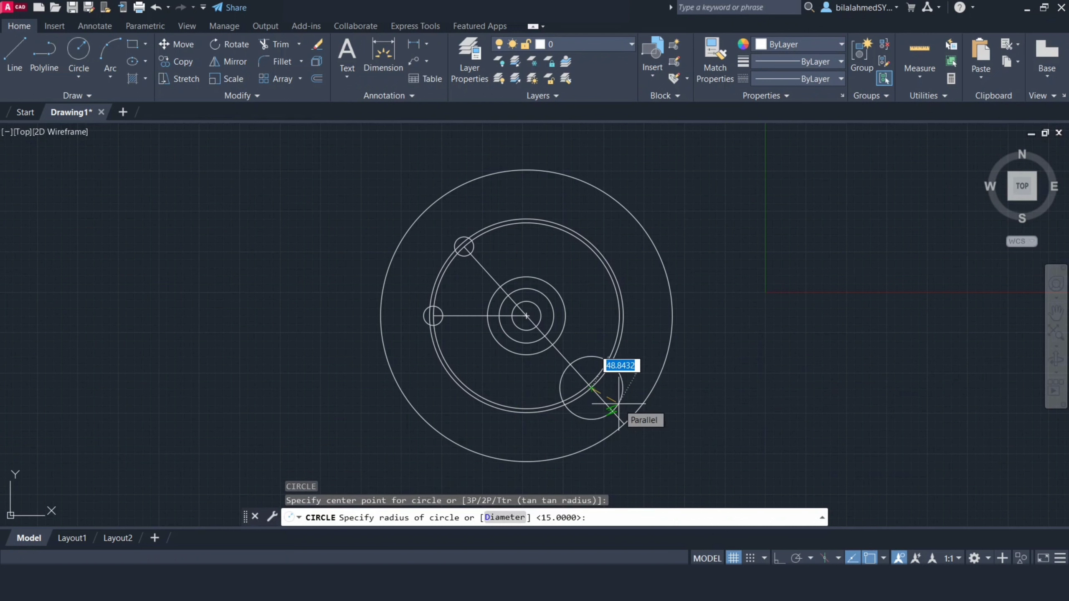
text(20)
key(Return)
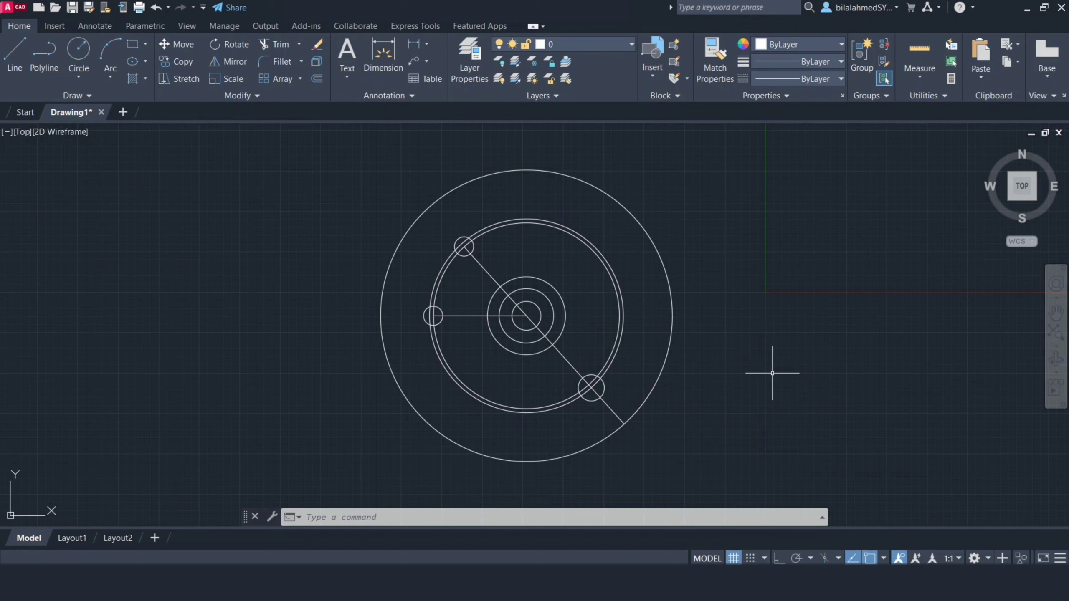
Draw a circle of radius 20 centred on the outer end of the lower-right line.
text(c)
key(Return)
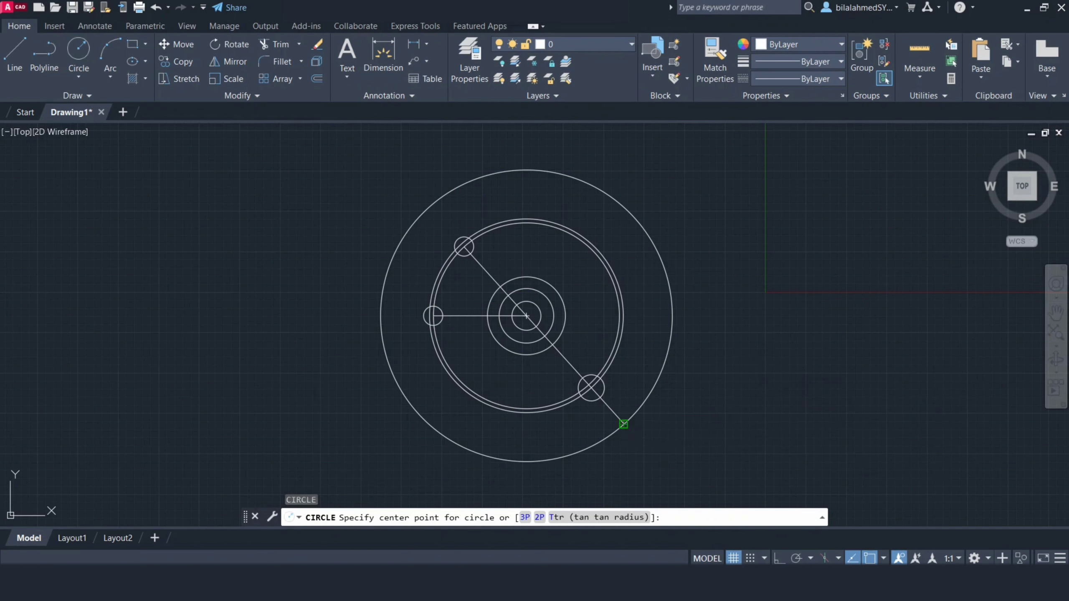
click(623, 423)
text(20)
key(Return)
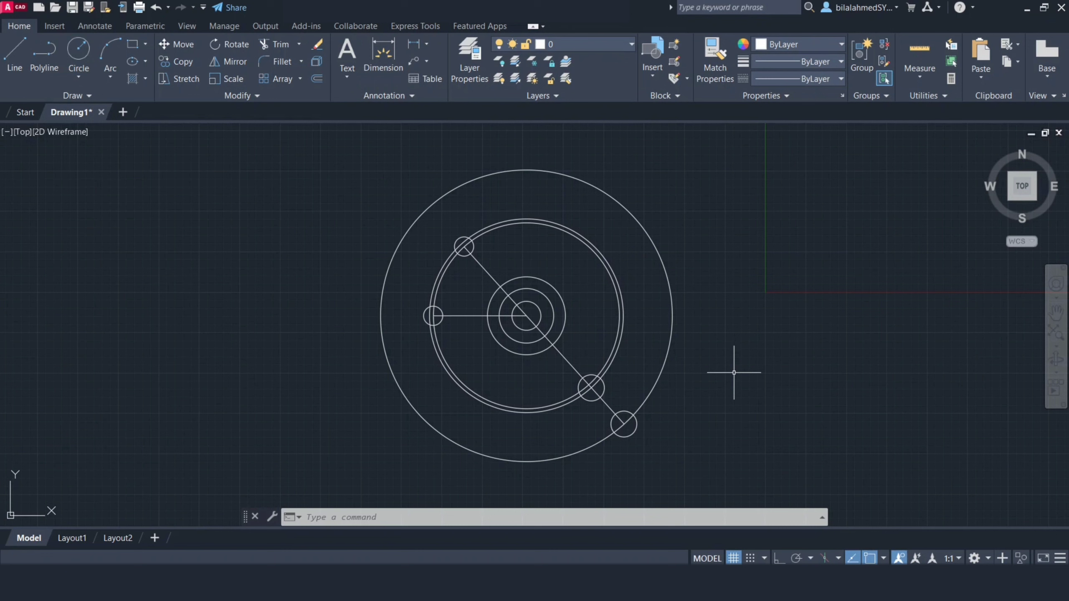
Draw a circle of radius 129 centred on the common centre.
text(c)
key(Return)
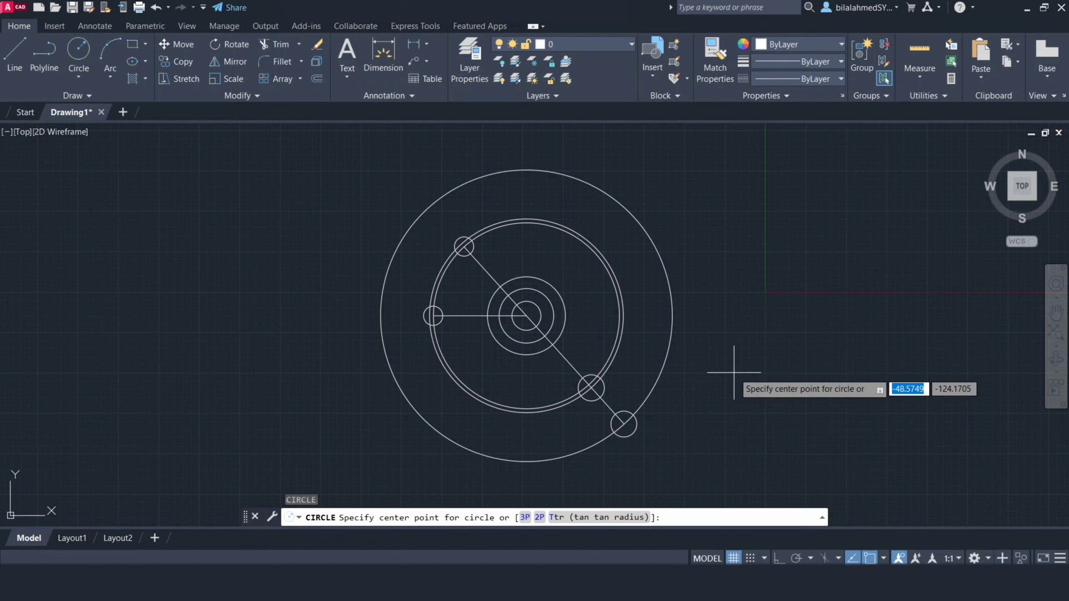
click(526, 316)
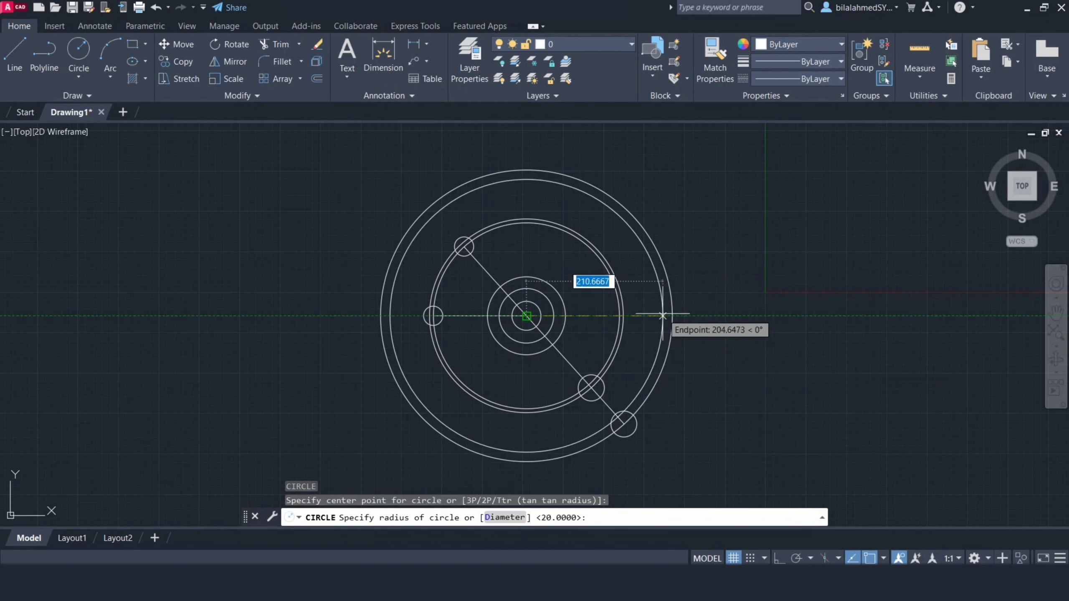
text(129)
key(Return)
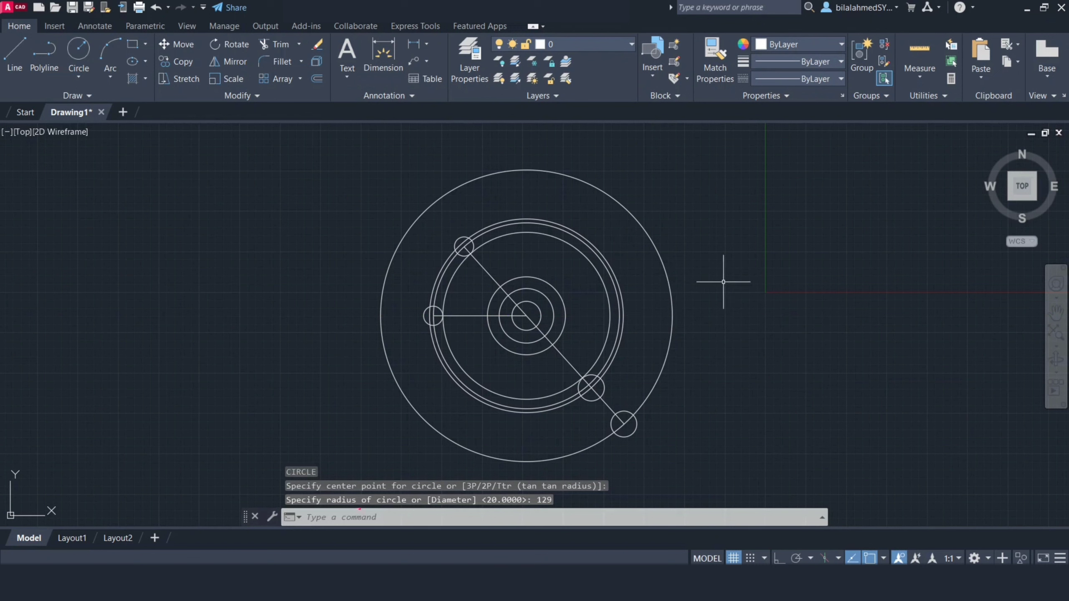
Draw a circle of radius 159 centred on the common centre.
text(c)
key(Return)
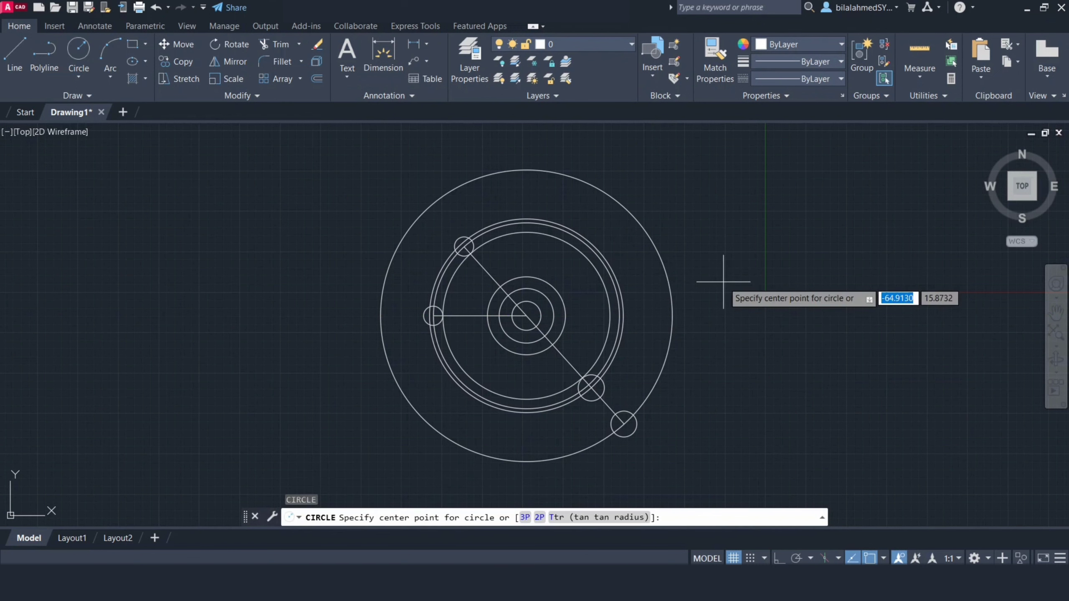
click(526, 315)
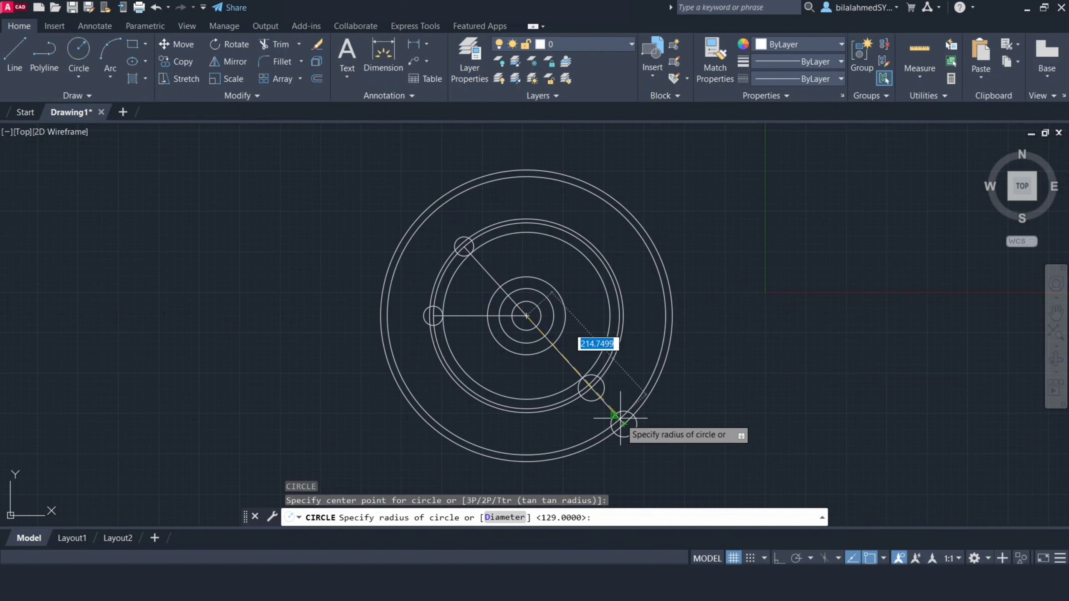
text(159)
key(Return)
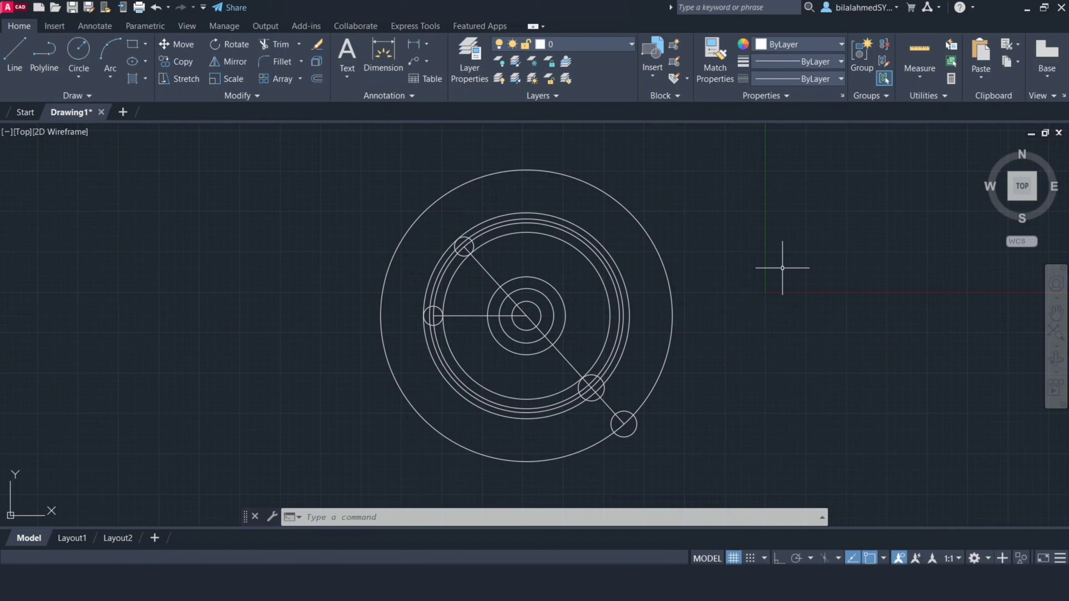
Trim the outermost circle, the right-hand parts of the four mid-size concentric circles, and the edges inside the curved slot between the radius 15 circles.
text(tr)
key(Return)
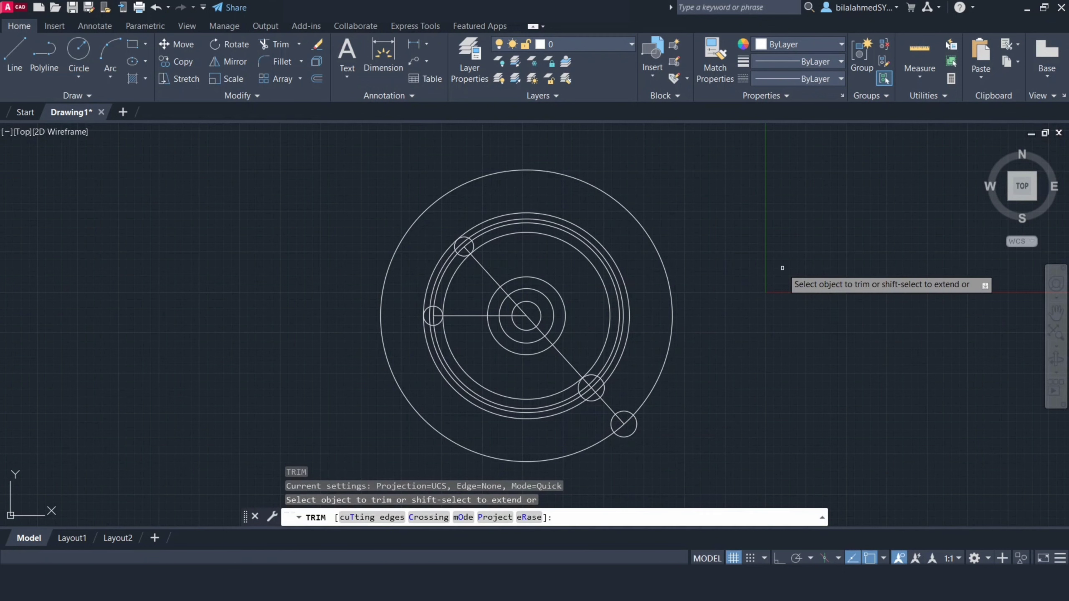
click(665, 297)
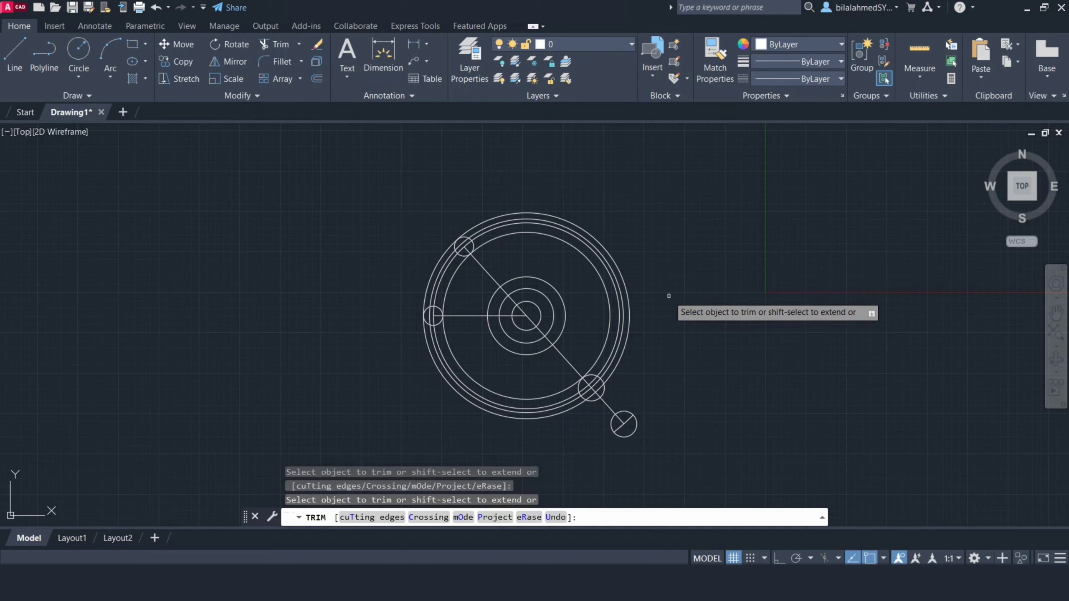
click(615, 265)
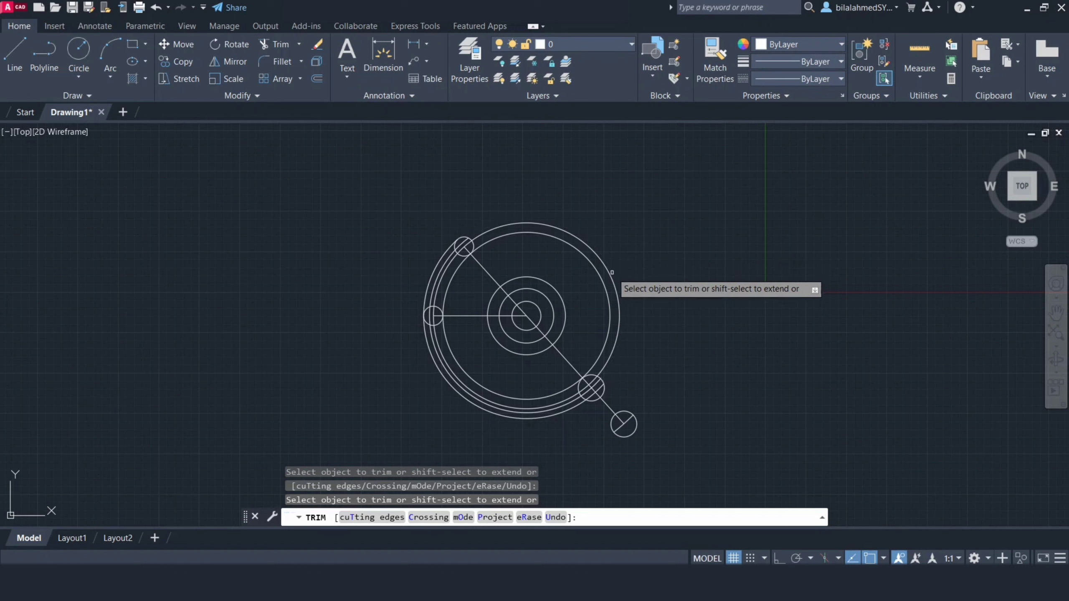
click(609, 276)
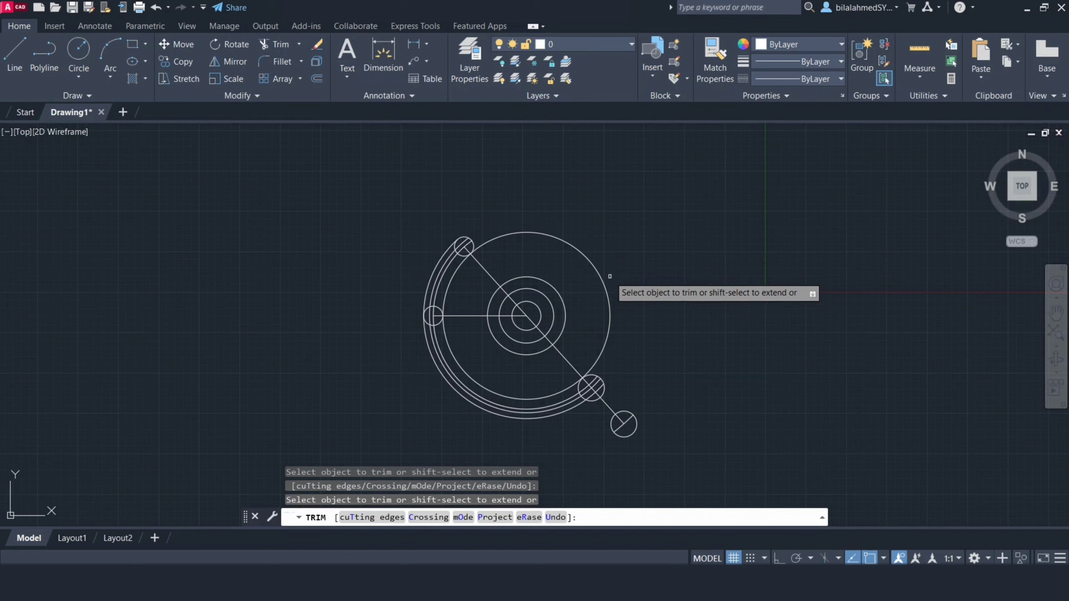
click(601, 278)
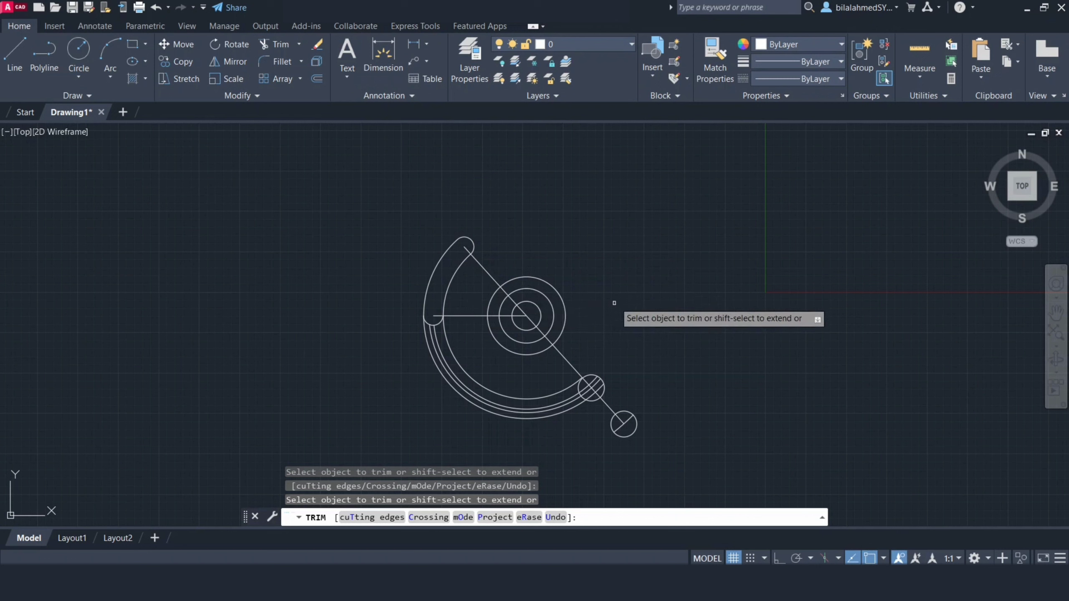
key(Return)
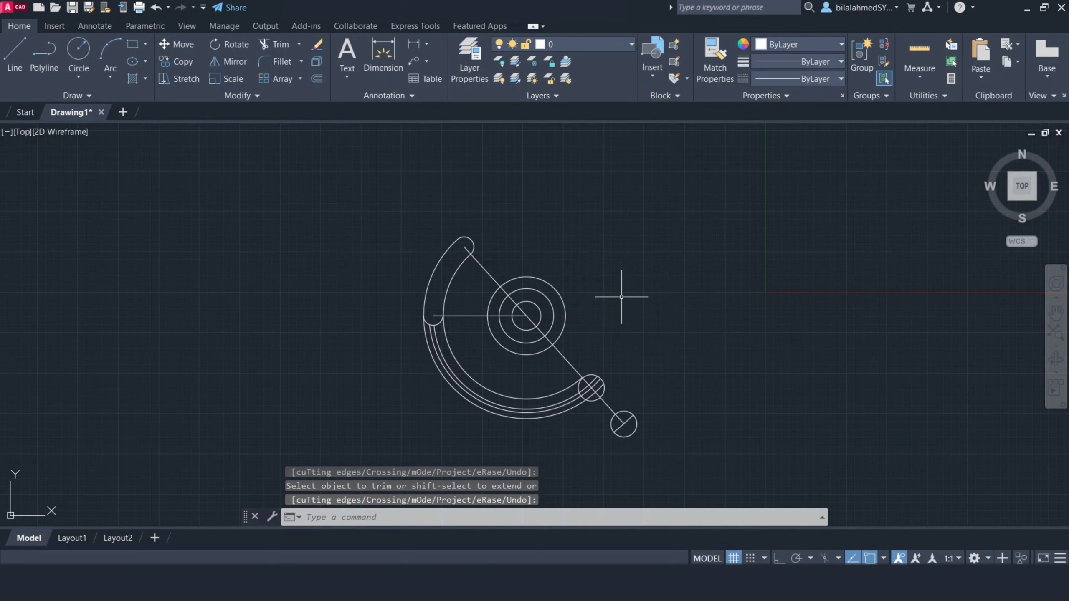
text(e)
key(Return)
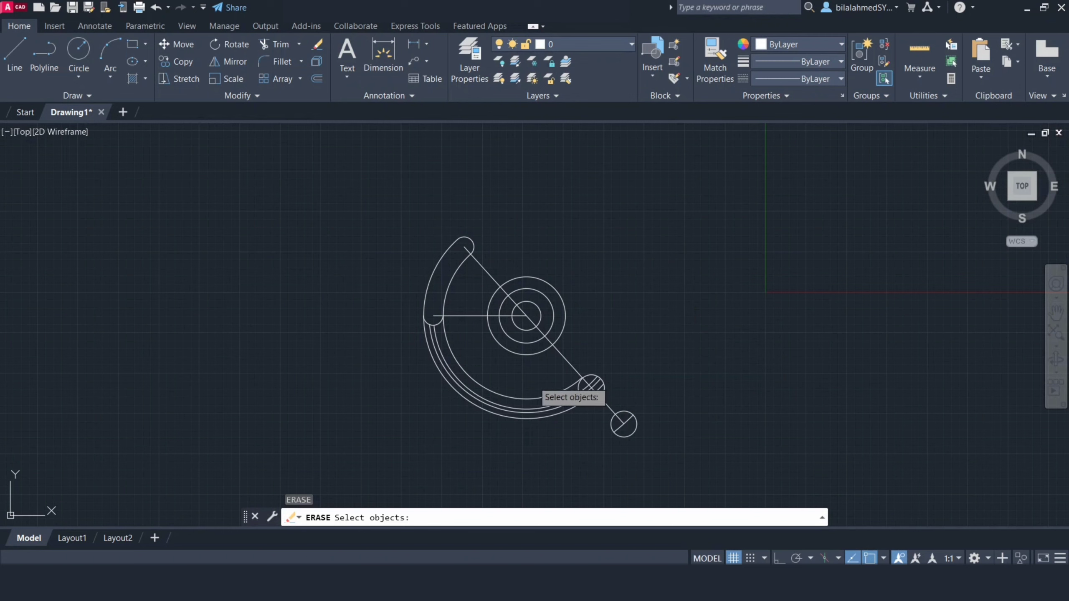
drag(532, 381, 522, 458)
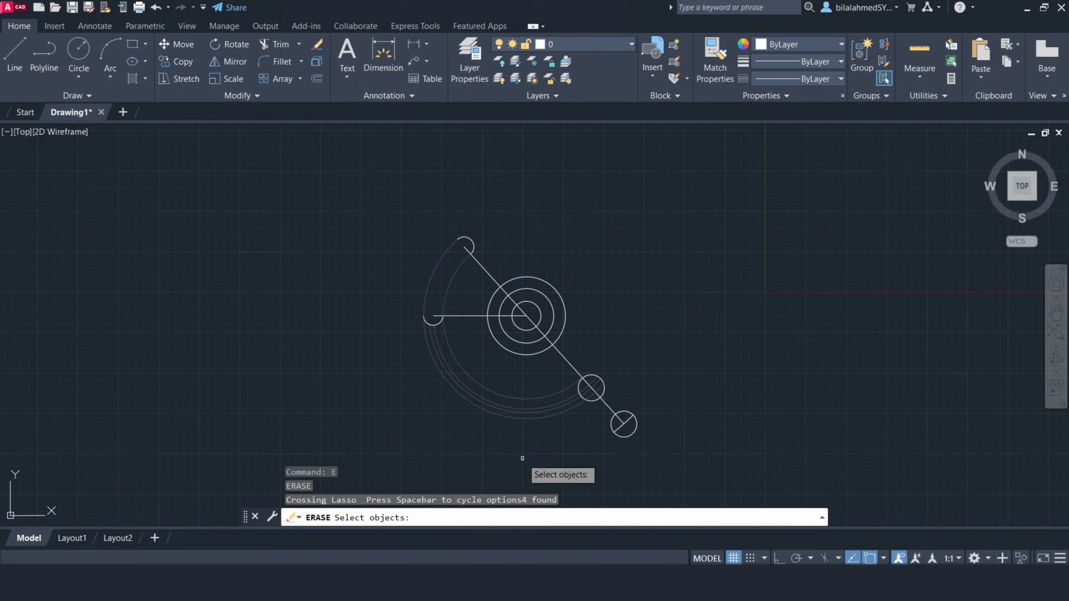
key(Escape)
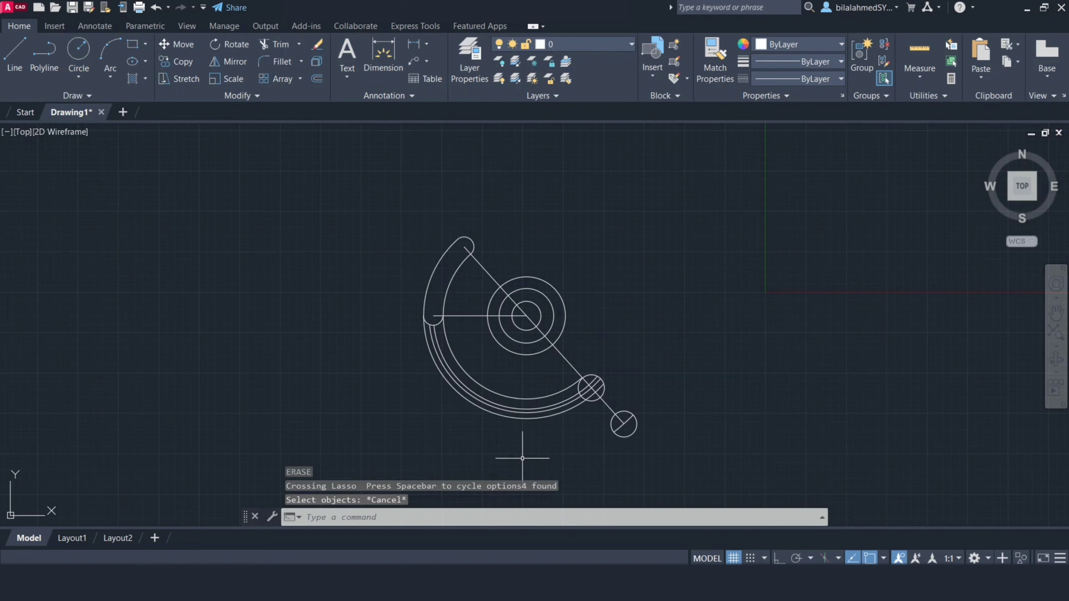
text(t)
key(Escape)
Trim the four concentric arcs running between the curved slot's lower end and the inner radius 20 circle.
text(t)
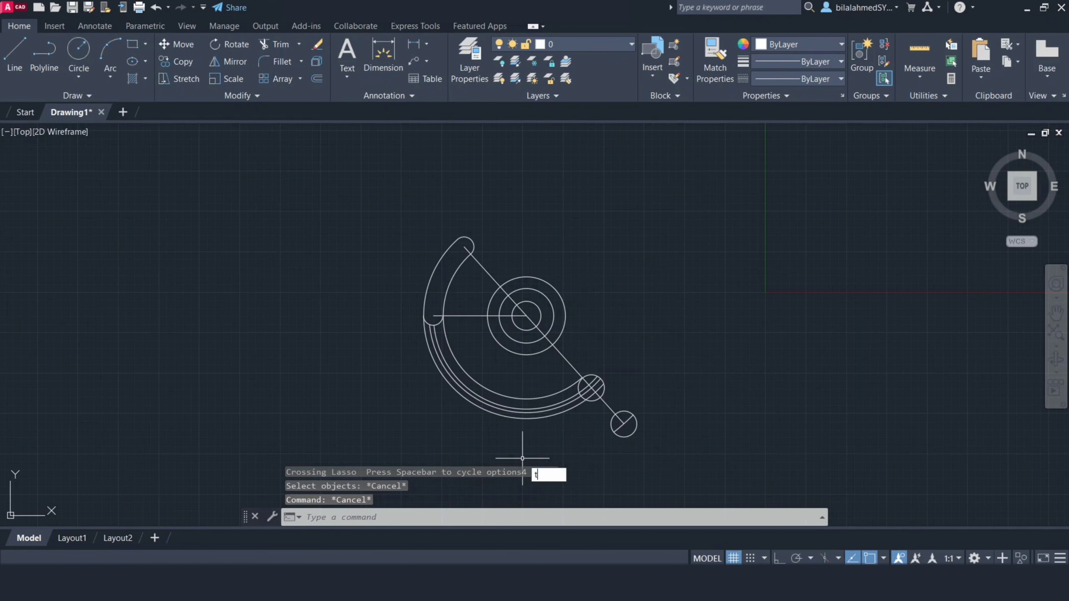
text(r)
key(Return)
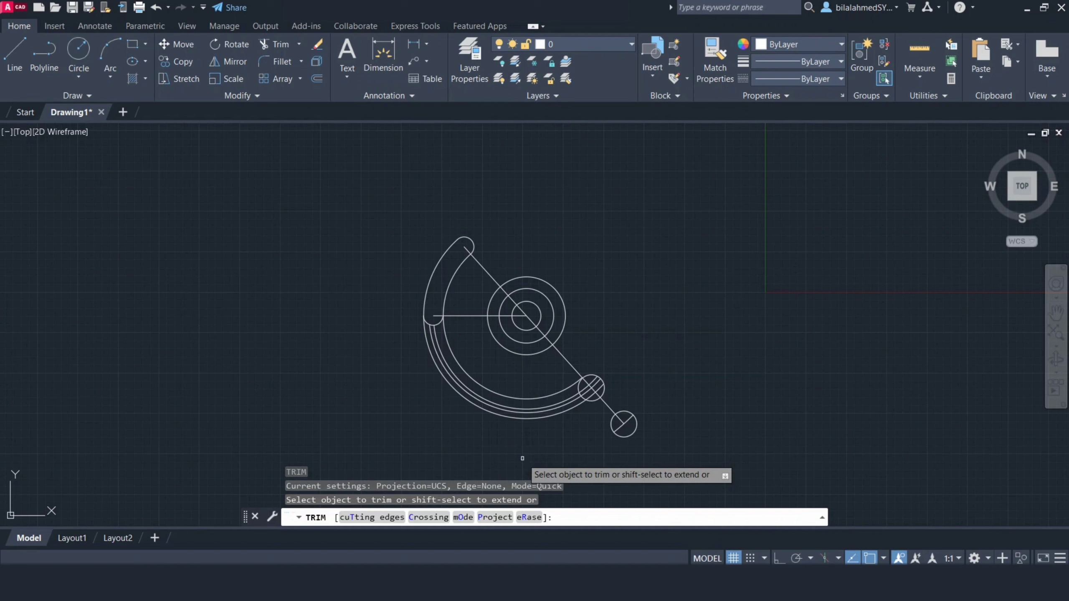
click(439, 339)
drag(453, 335, 427, 348)
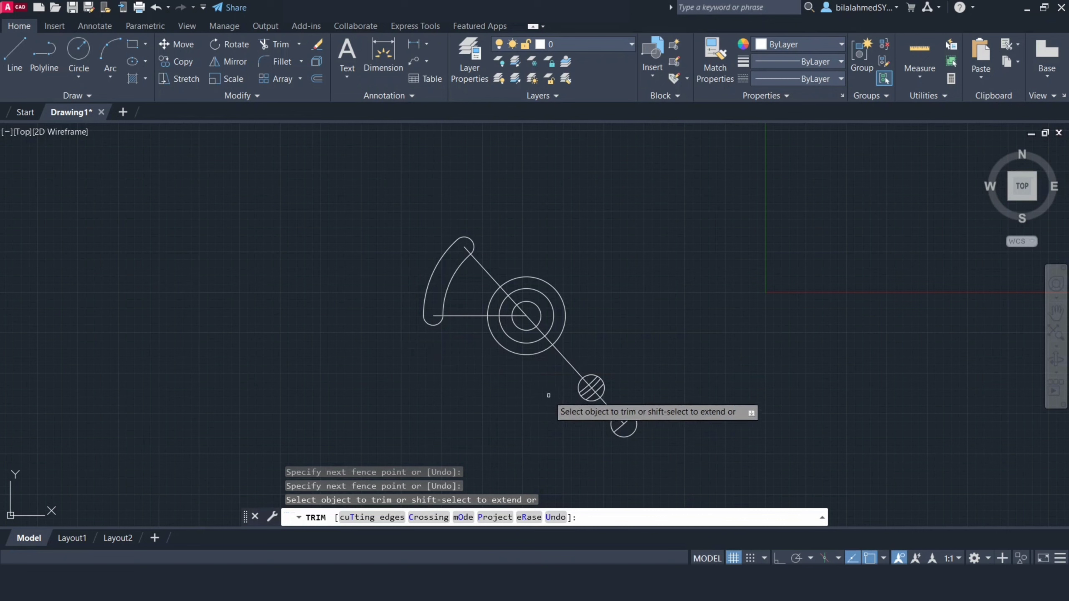
key(Return)
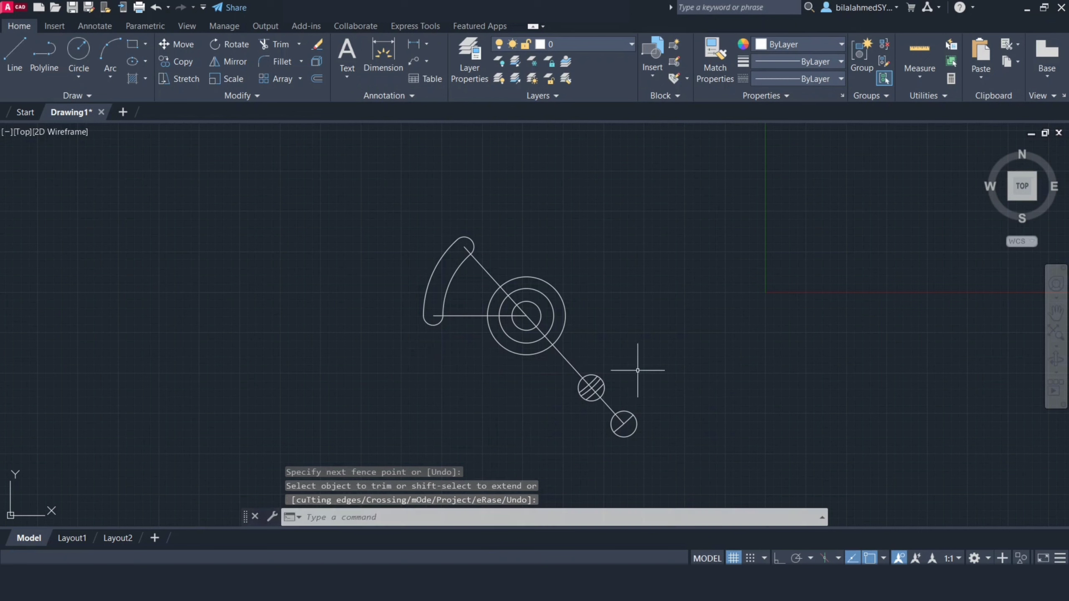
Erase the leftover arc pieces inside the two radius 20 circles on the lower-right line.
text(e)
key(Return)
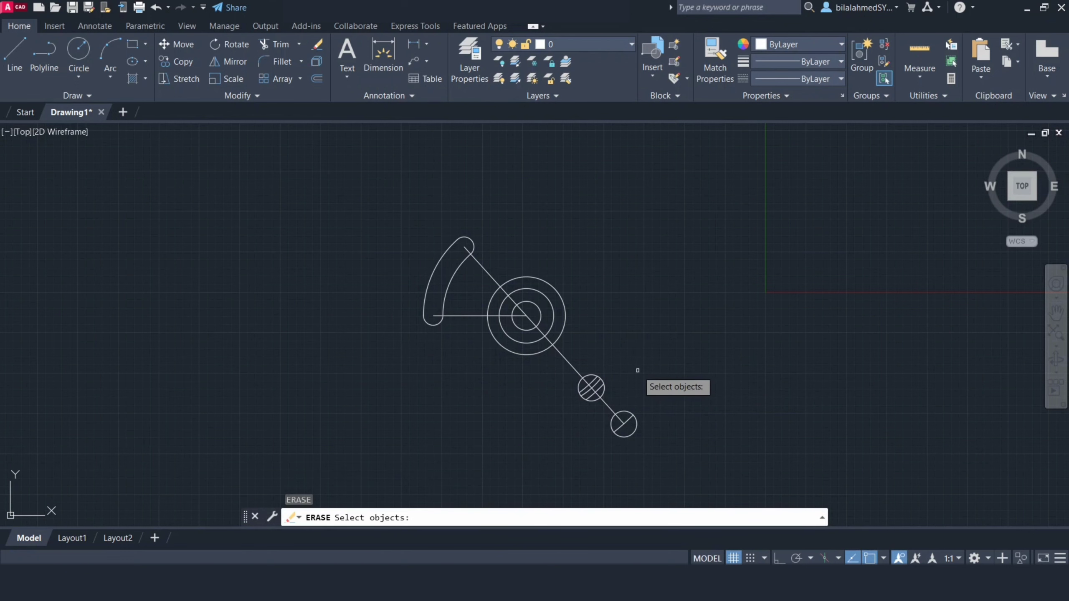
click(605, 384)
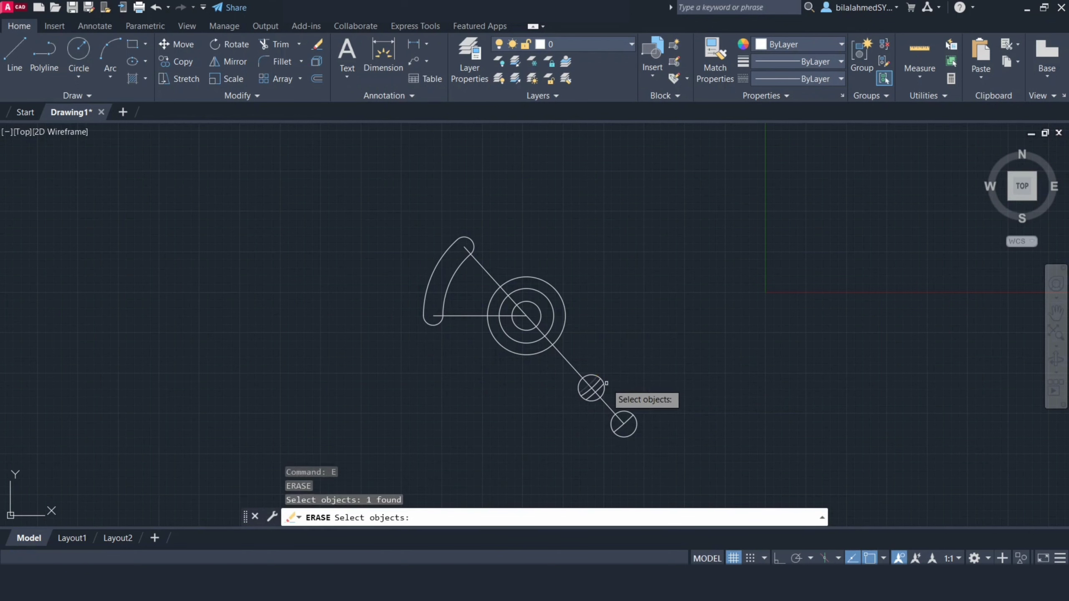
click(597, 379)
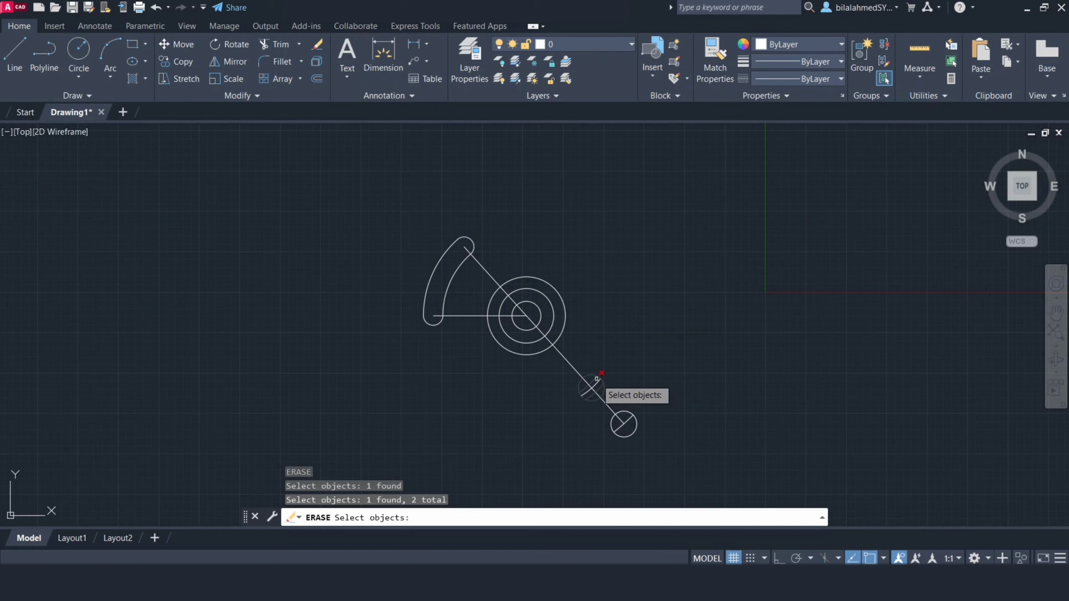
click(593, 378)
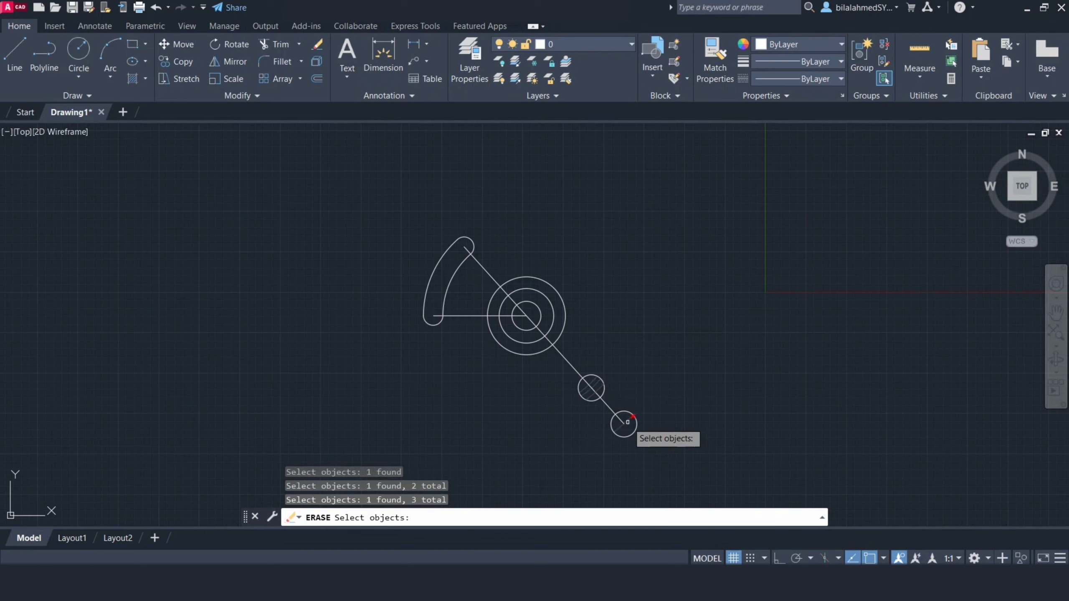
click(627, 421)
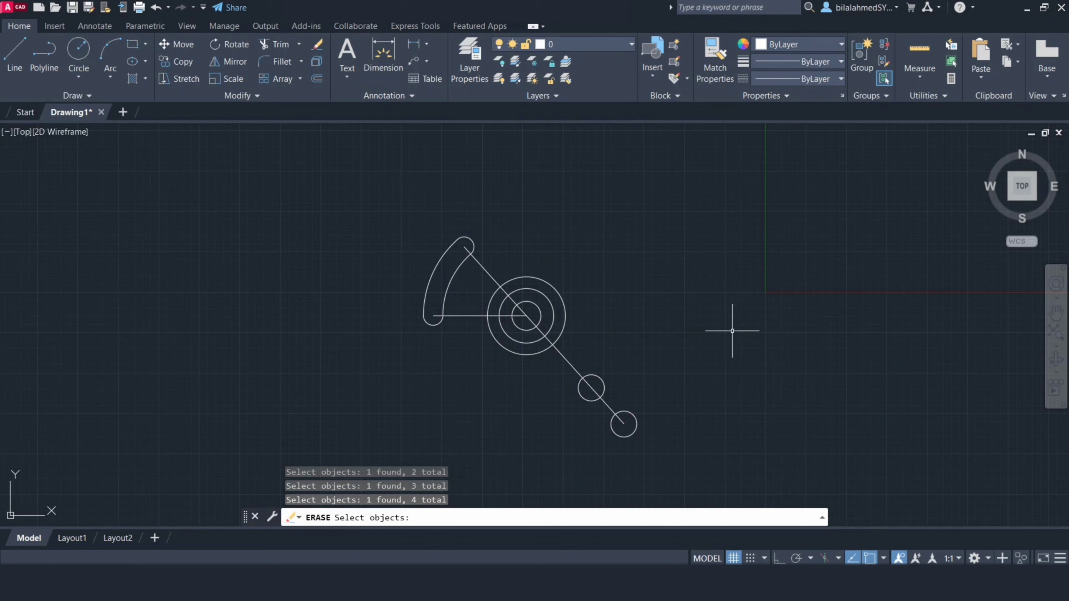
key(Return)
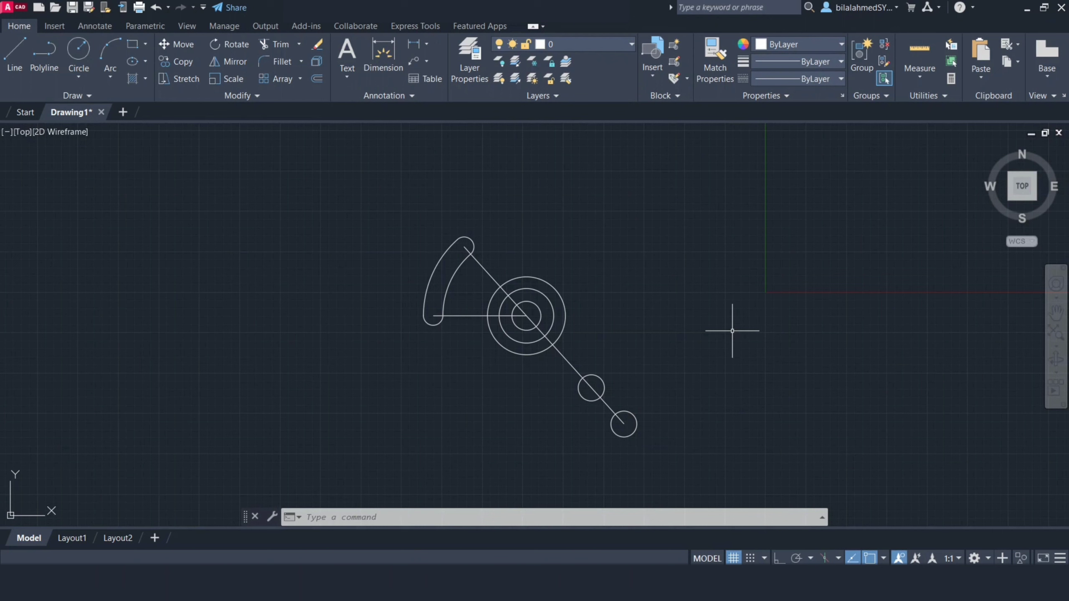
Offset the curved slot's upper end arc, outer side arc and lower end arc outward by 15.
text(o)
key(Return)
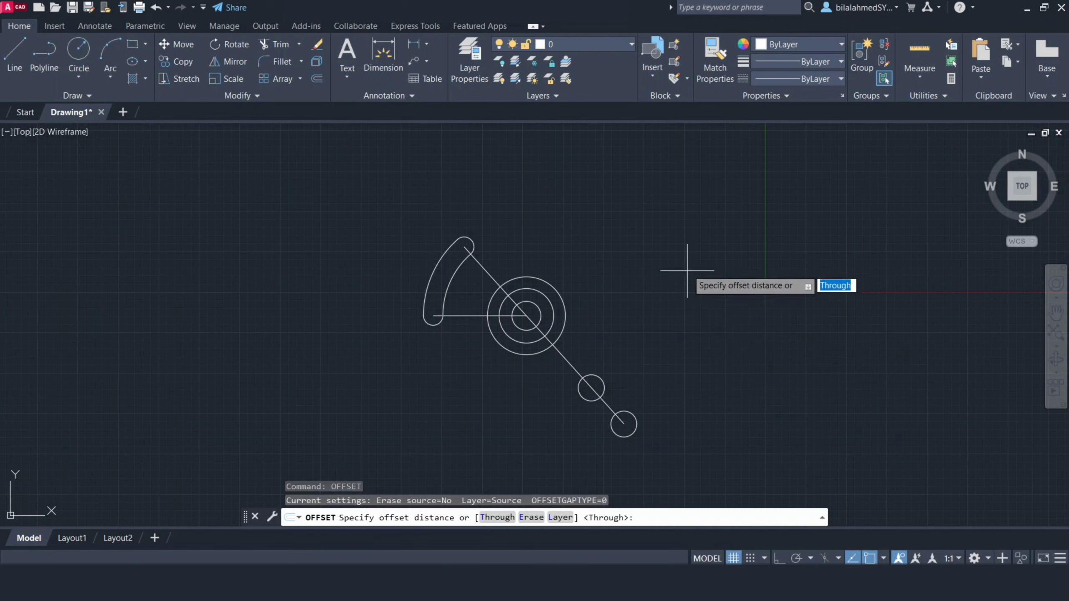
text(15)
key(Return)
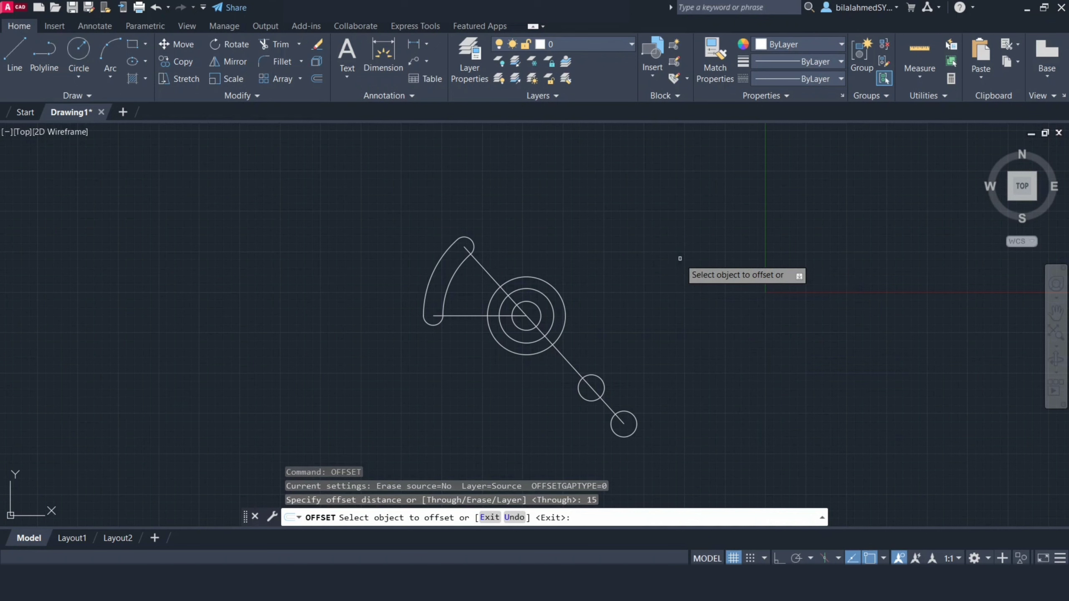
click(462, 243)
click(502, 210)
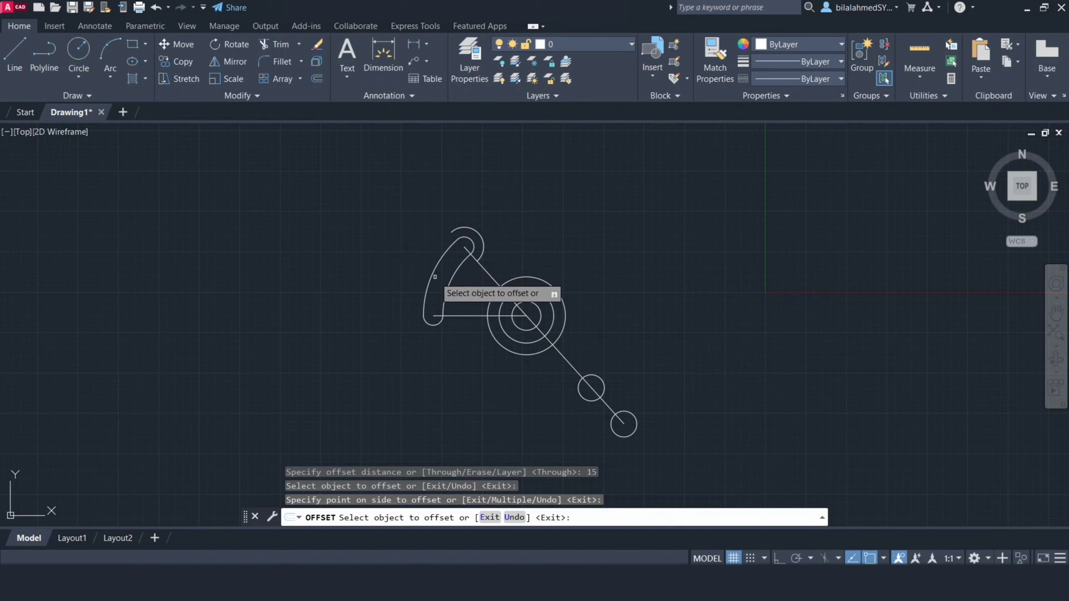
click(431, 272)
click(391, 256)
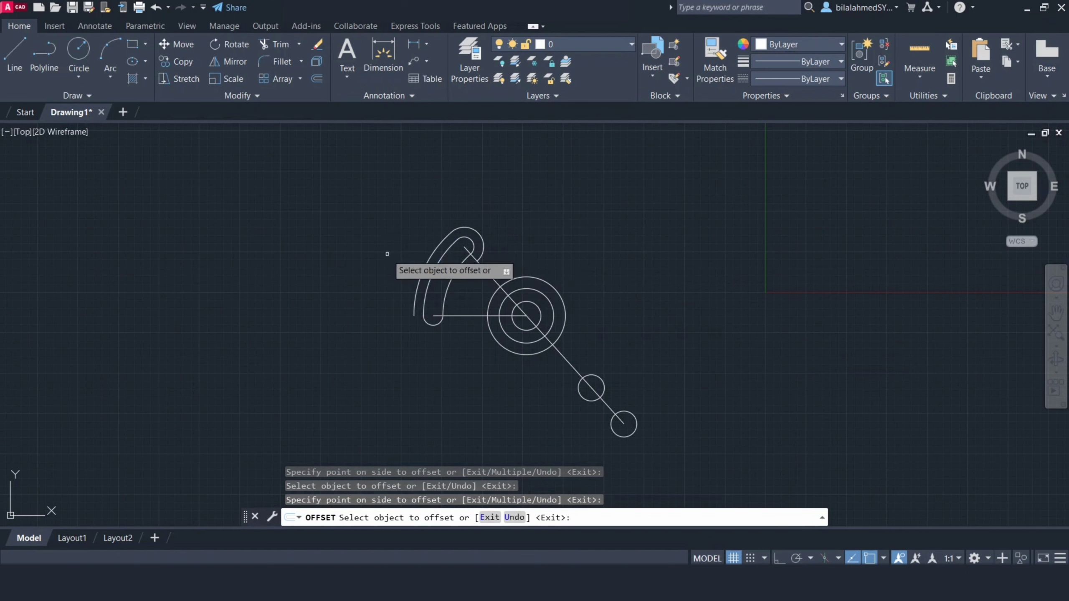
click(432, 321)
click(431, 349)
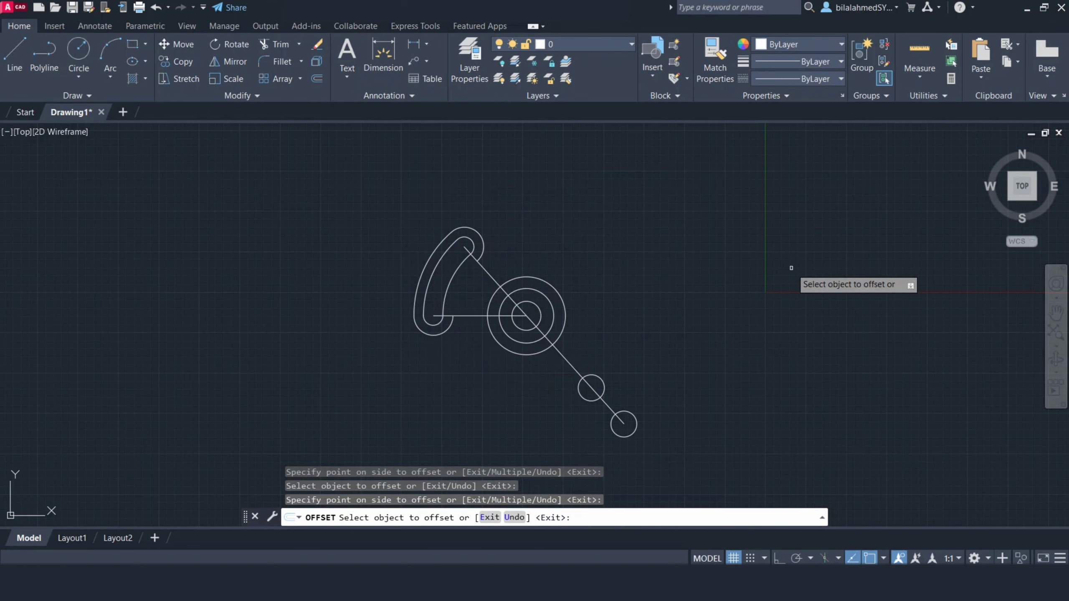
key(Return)
Erase the horizontal line between the curved slot's lower end and the hub centre.
text(e)
key(Return)
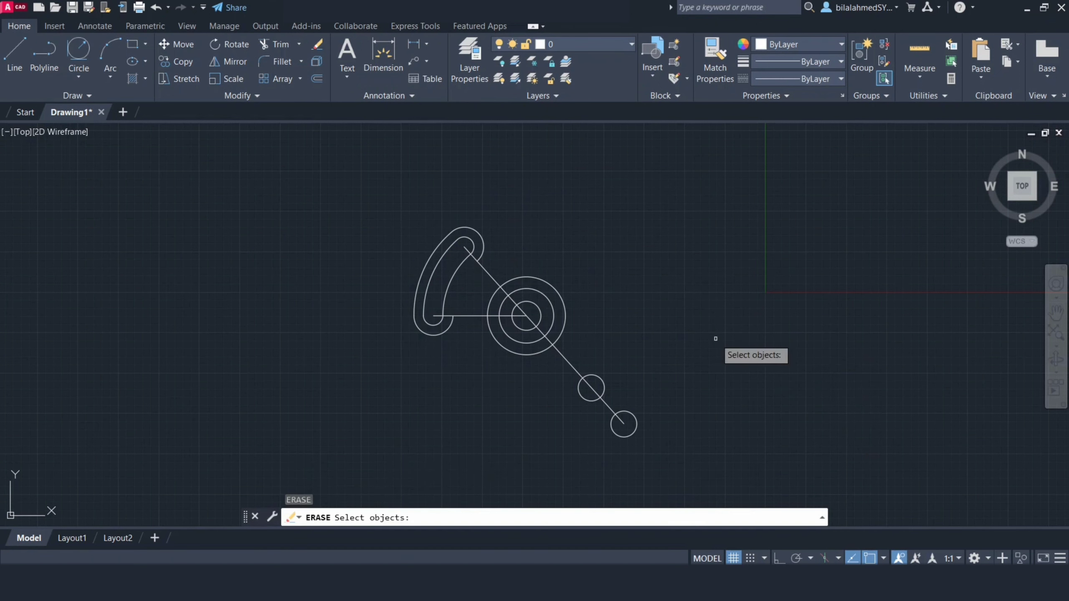
click(477, 316)
key(Return)
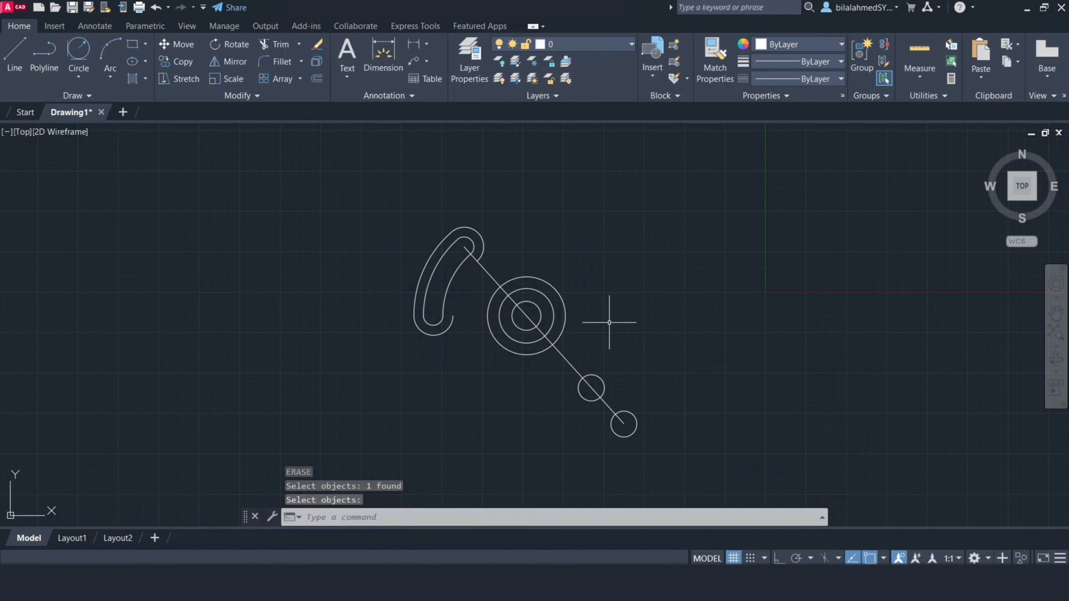
Draw a line from the hub centre 15 to the left, continuing 114 straight down with Ortho on.
text(l)
key(Return)
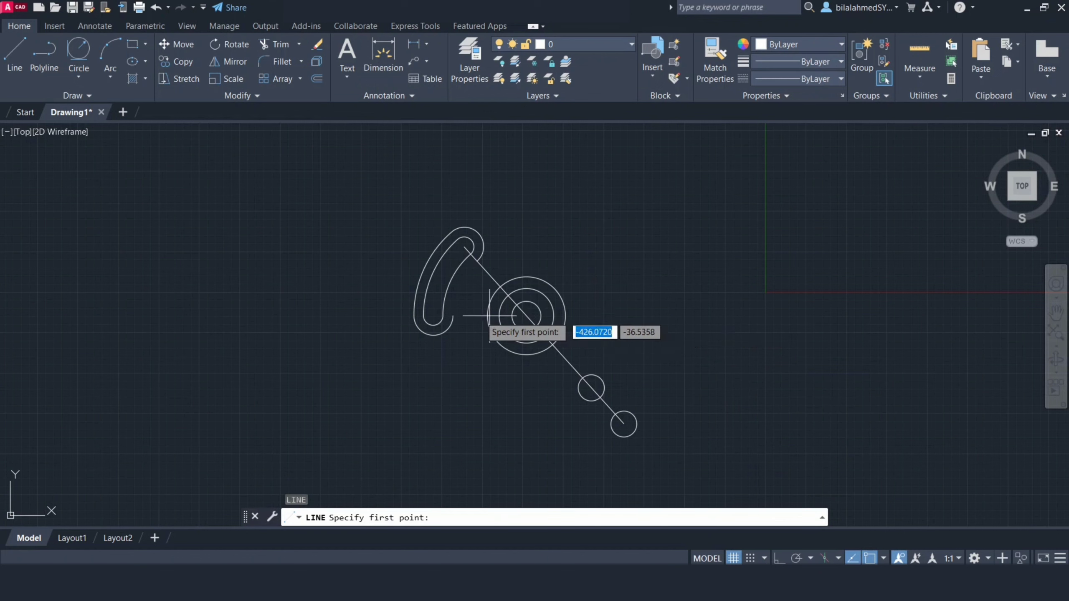
click(526, 316)
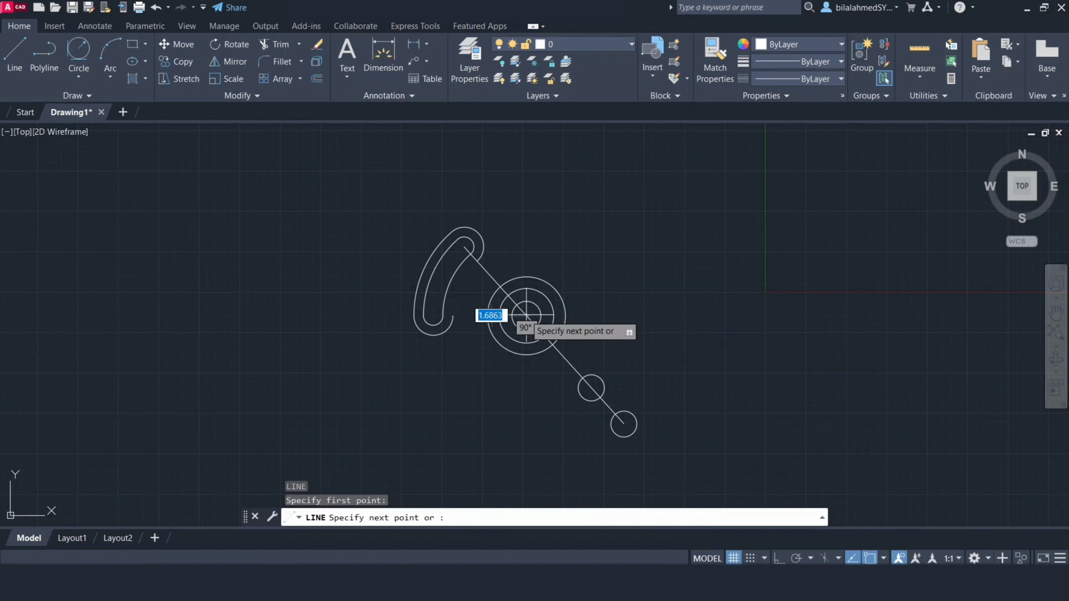
text(15)
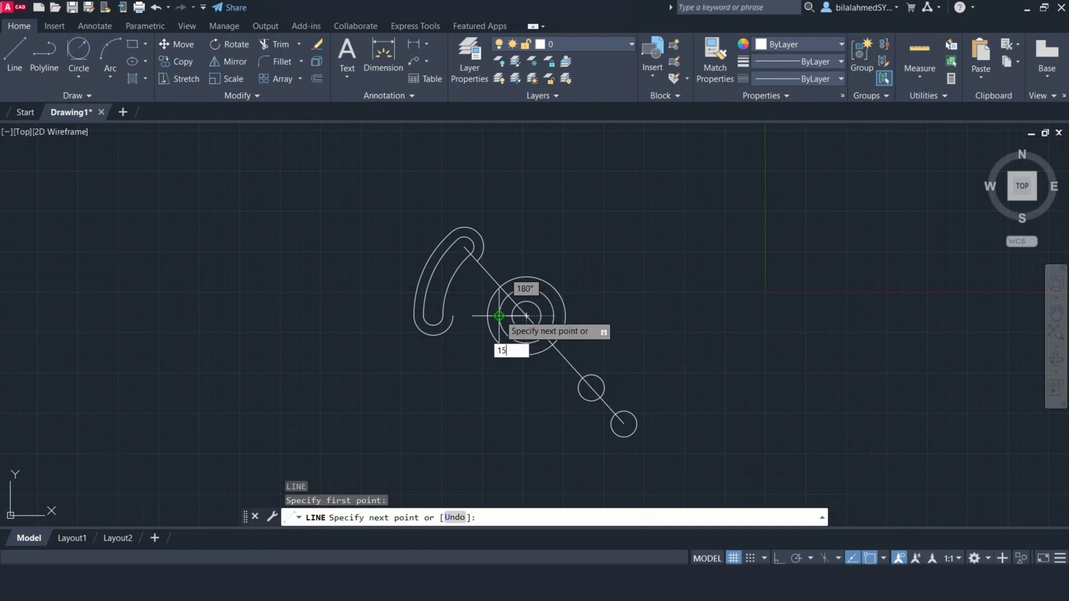
key(Return)
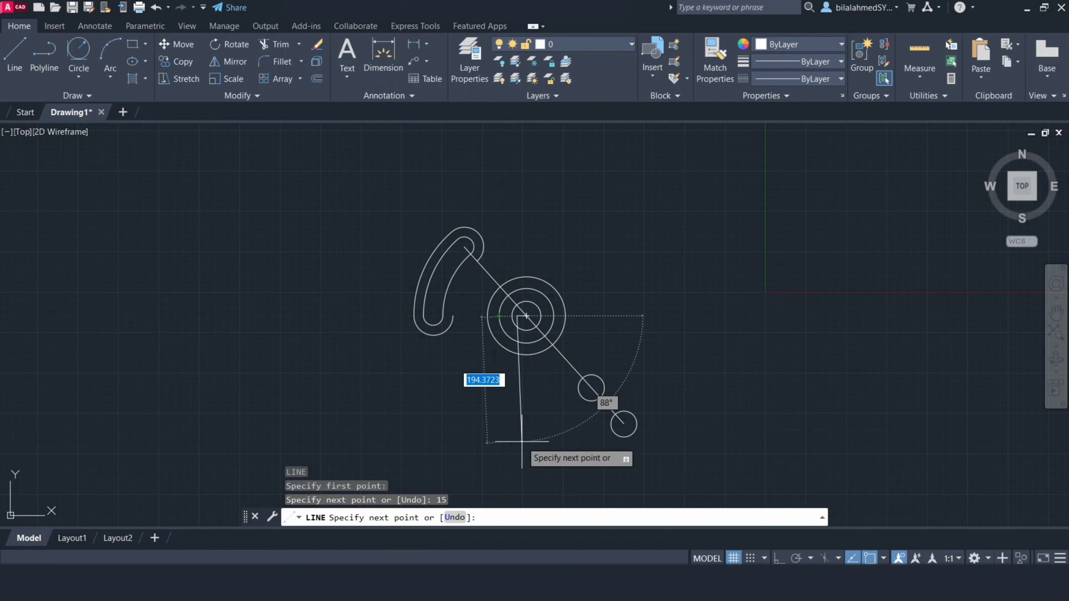
key(F8)
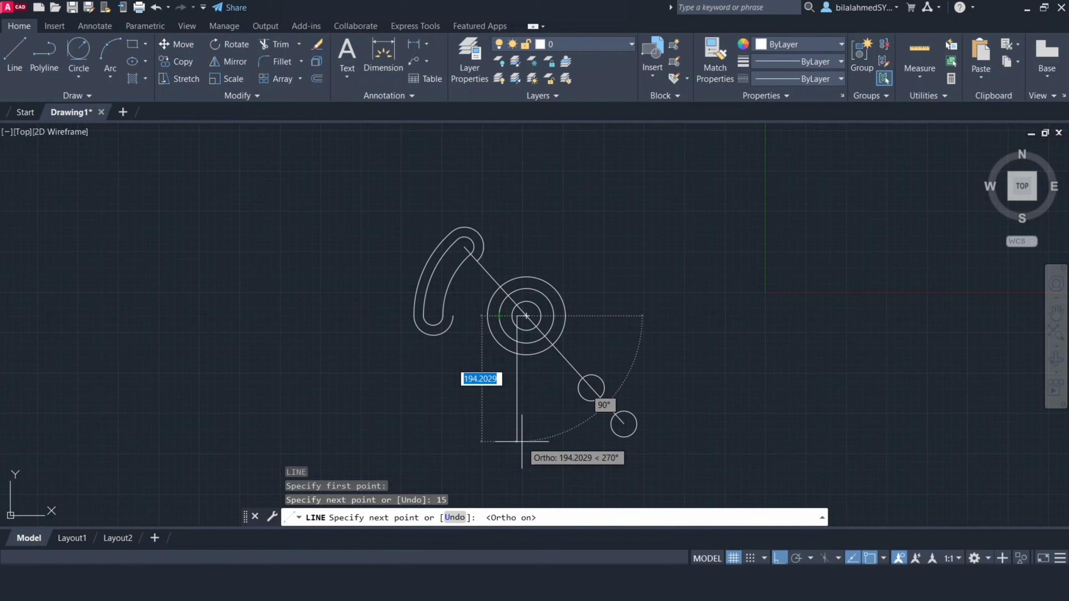
text(114)
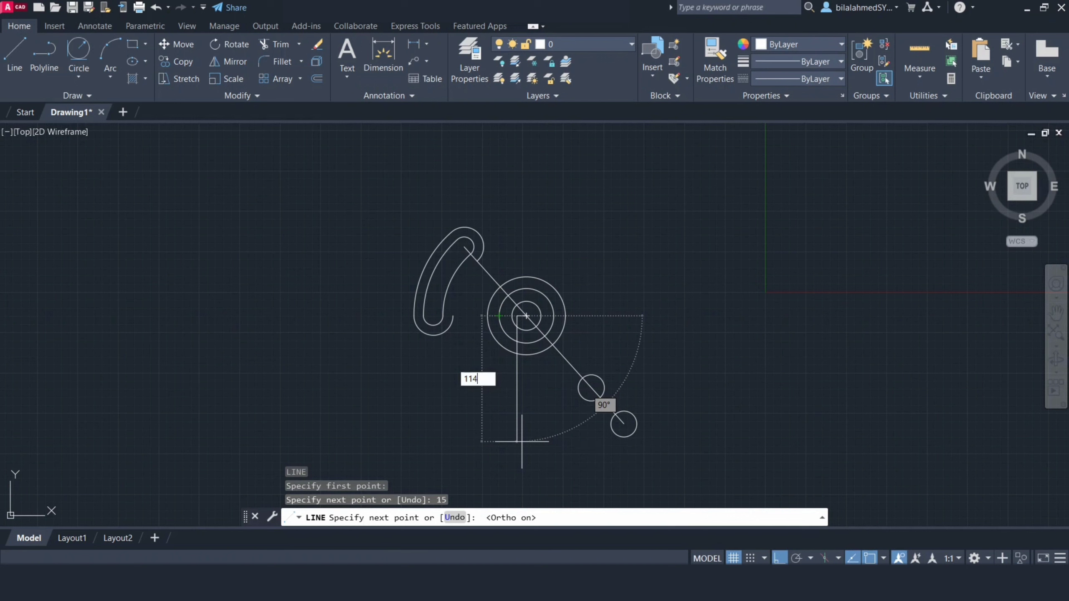
key(Return)
key(Escape)
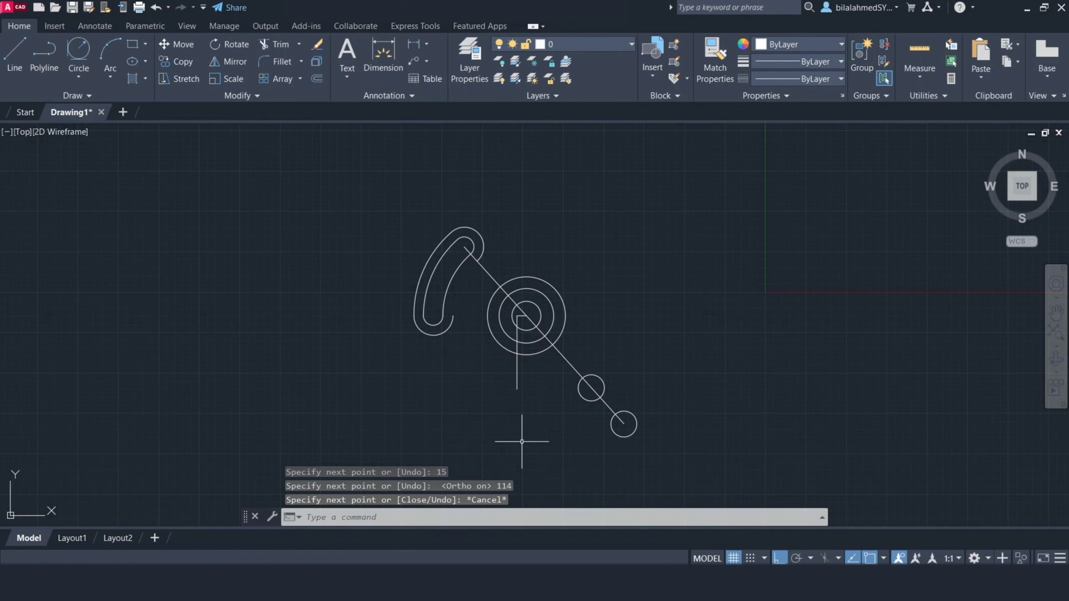
Draw a circle of radius 18 centred on the lower end of the vertical line.
text(c)
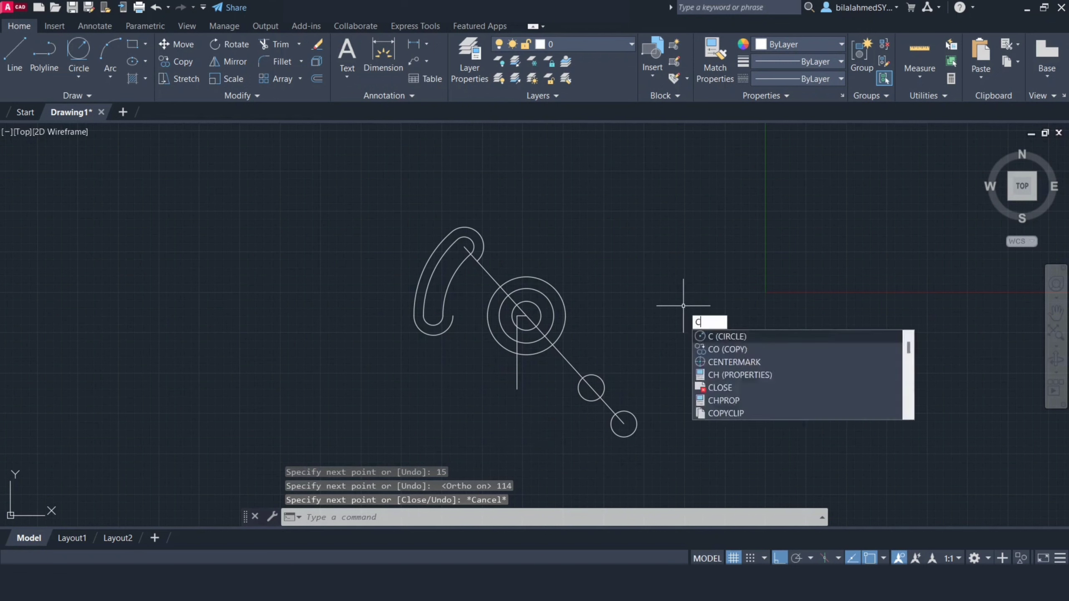
key(Return)
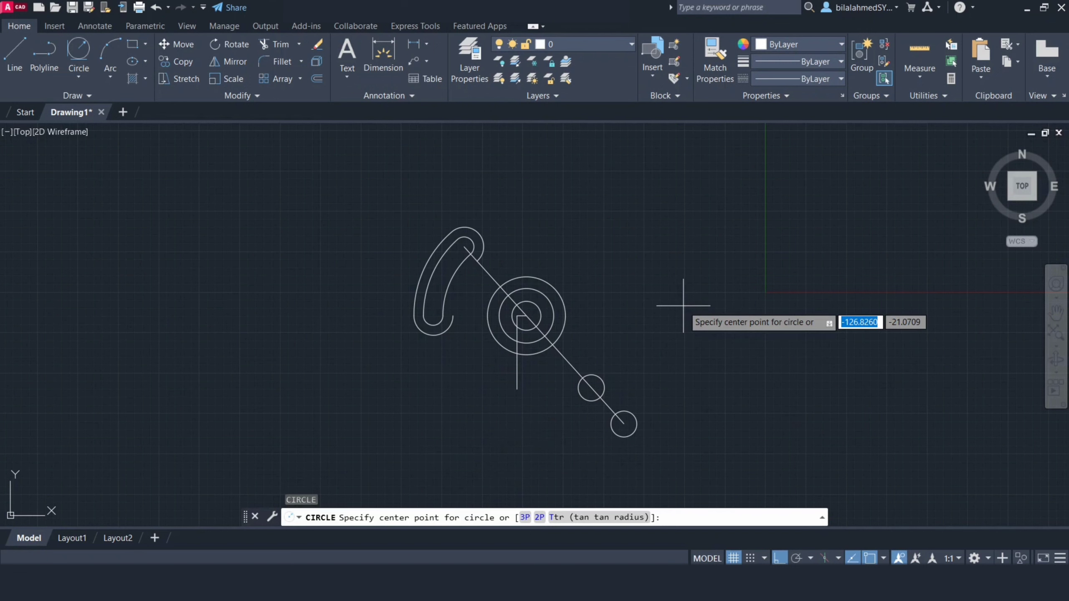
click(516, 389)
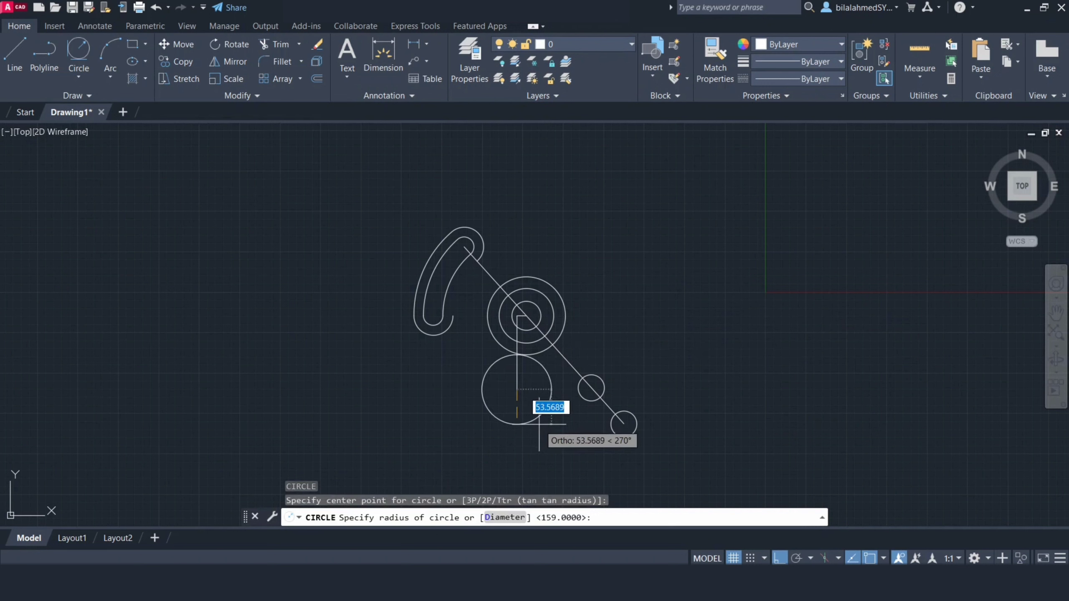
text(18)
key(Return)
Draw a circle of radius 56 concentric with the radius 18 circle below the hub.
text(c)
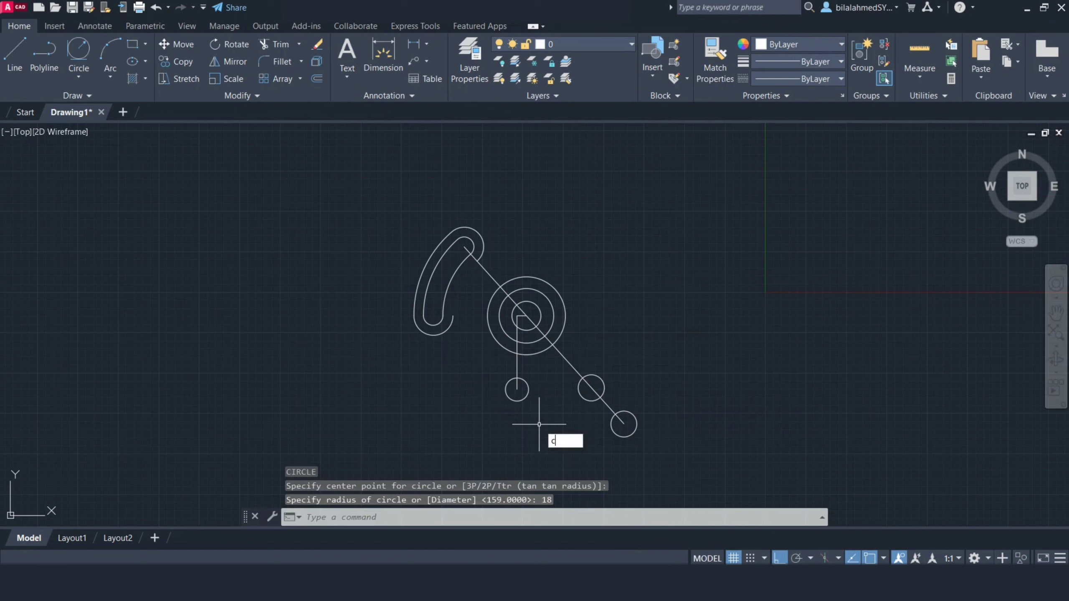
key(Return)
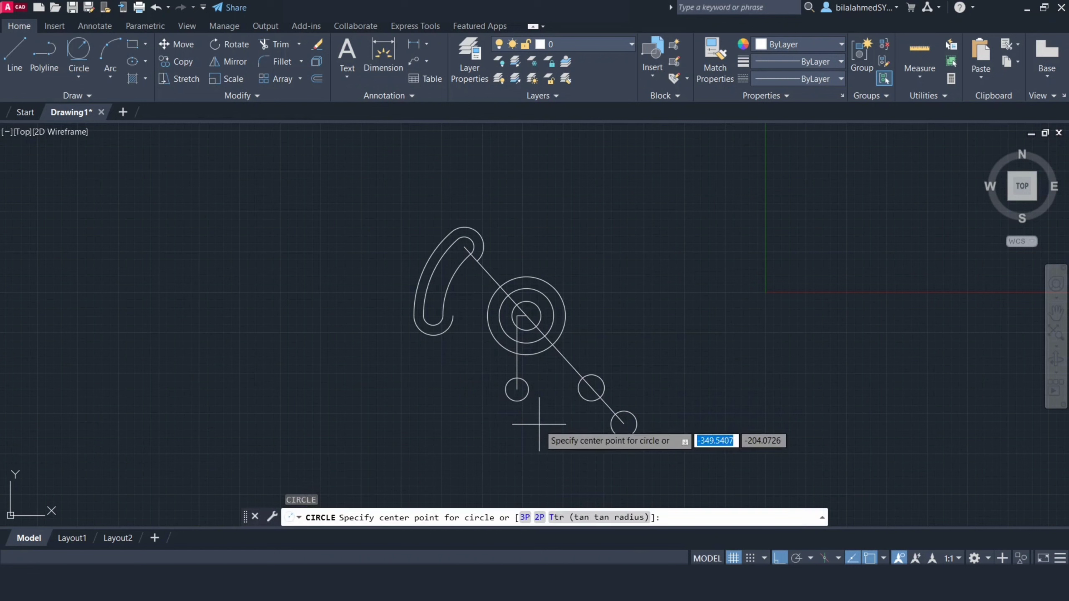
click(516, 390)
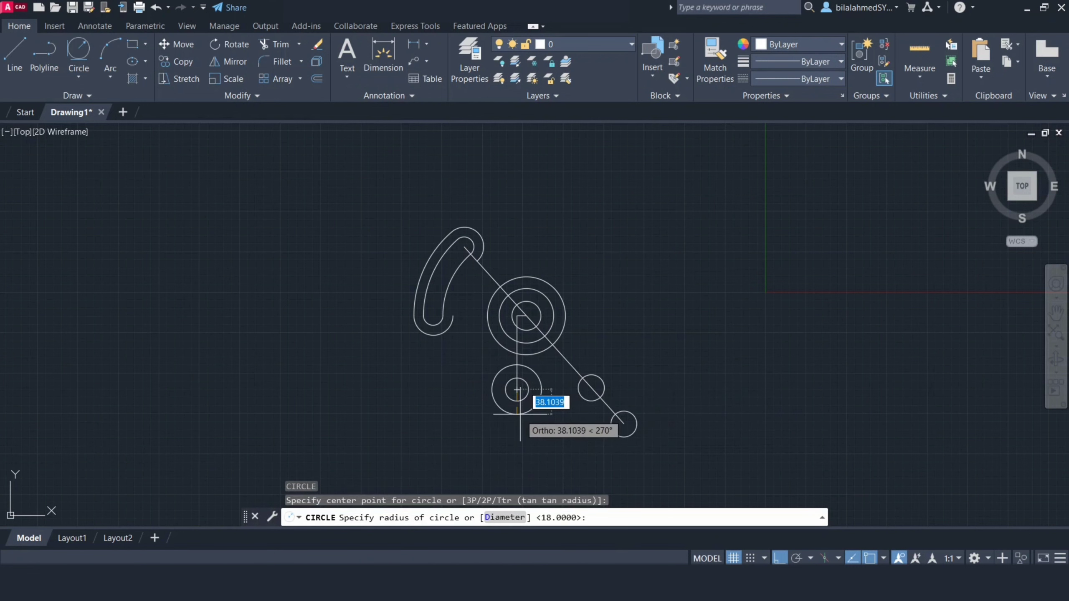
text(56)
key(Return)
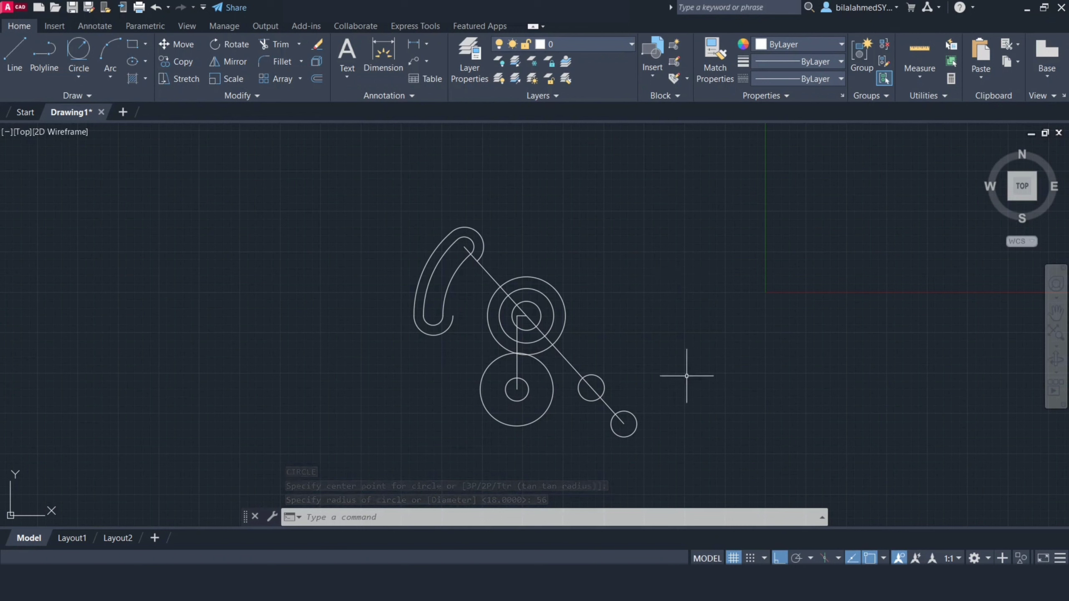
text(OFFSET)
key(Return)
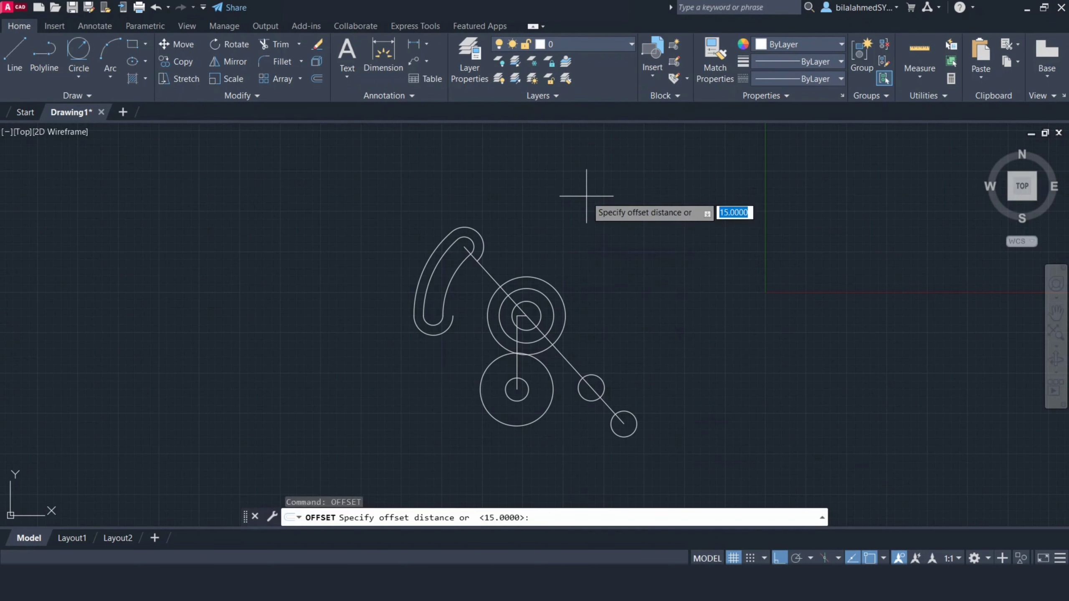
text(10)
key(Return)
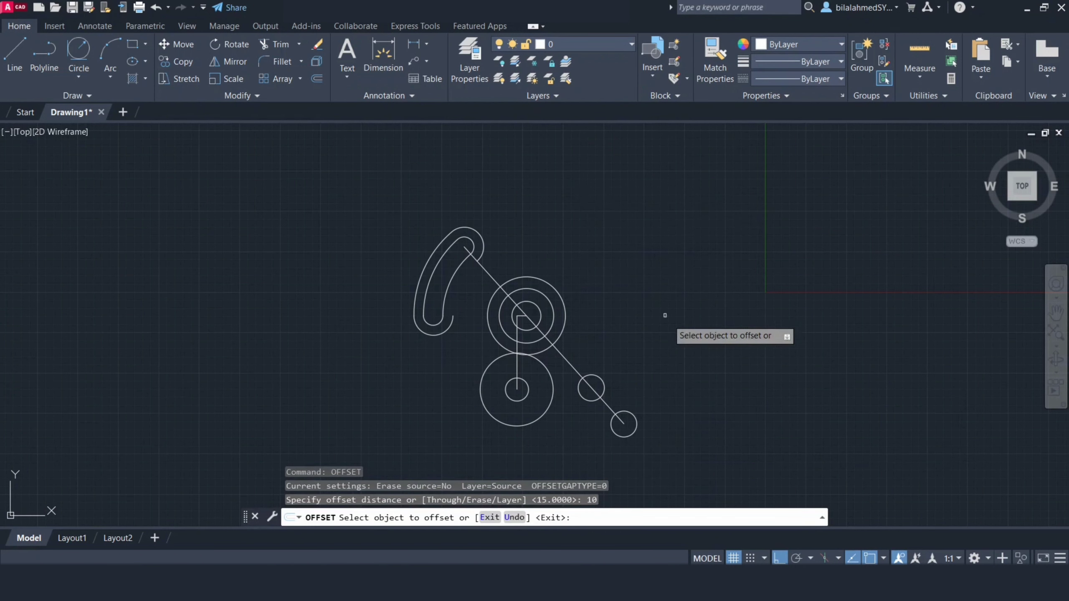
click(607, 403)
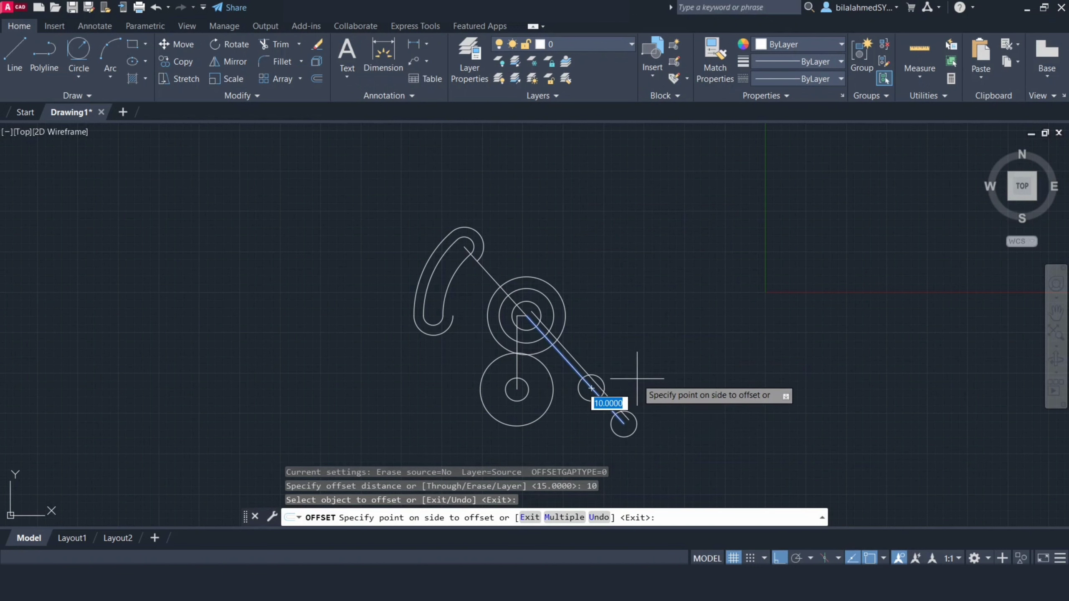
key(Escape)
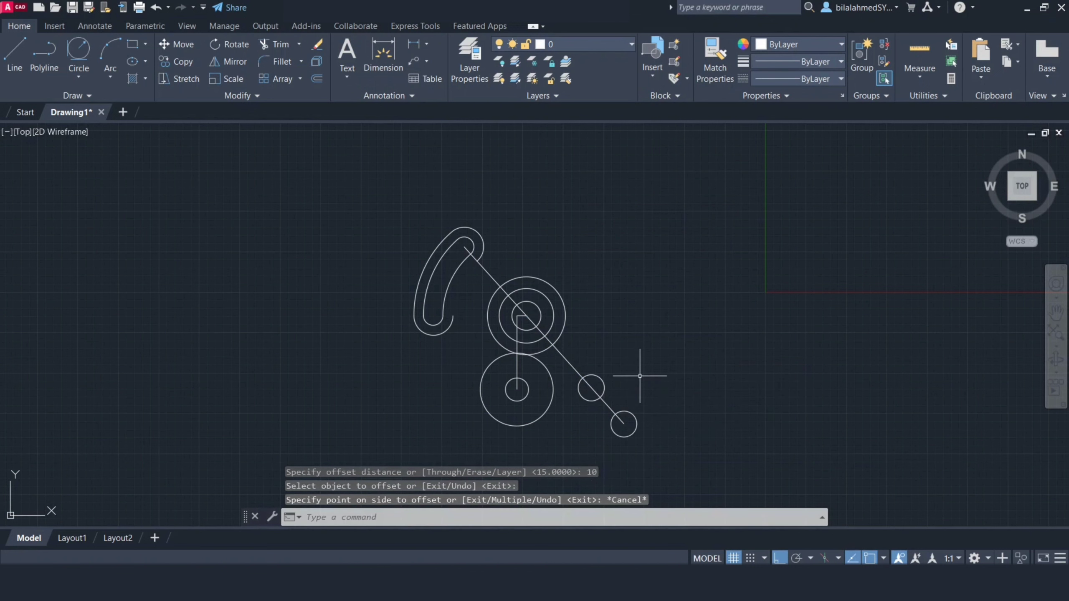
Offset the lower-right angled line by 20 to both sides, along the edges of the two radius 20 circles.
text(off)
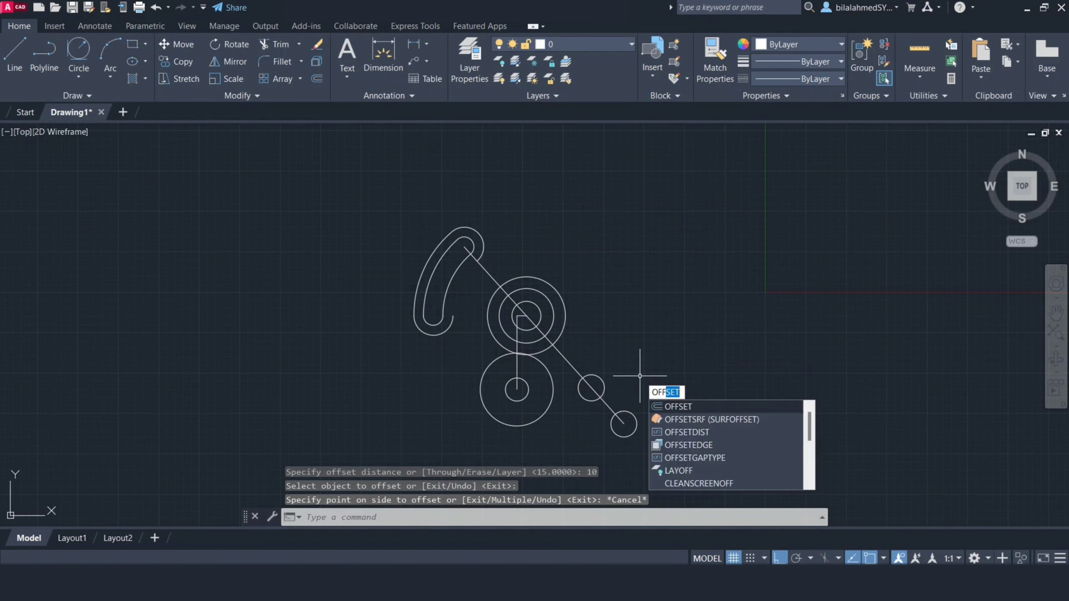
key(Return)
text(20)
key(Return)
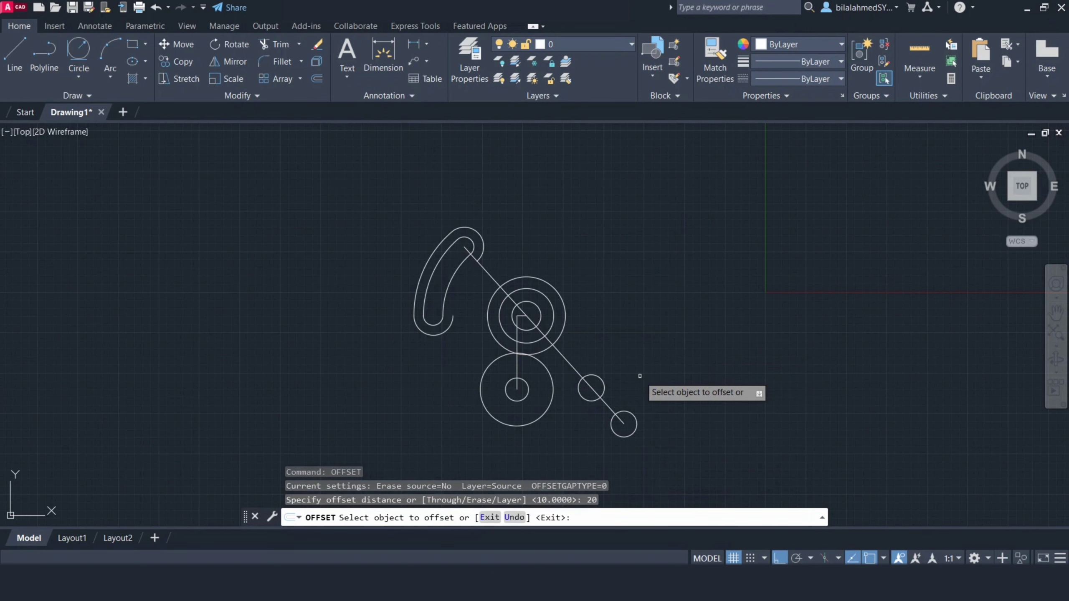
click(608, 405)
click(638, 390)
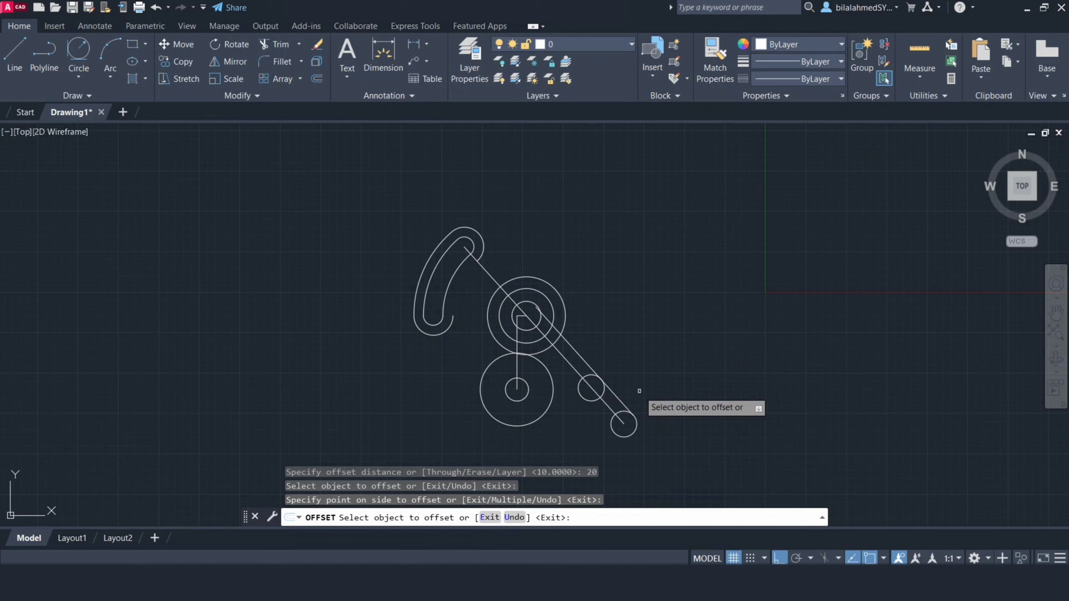
click(610, 405)
click(598, 419)
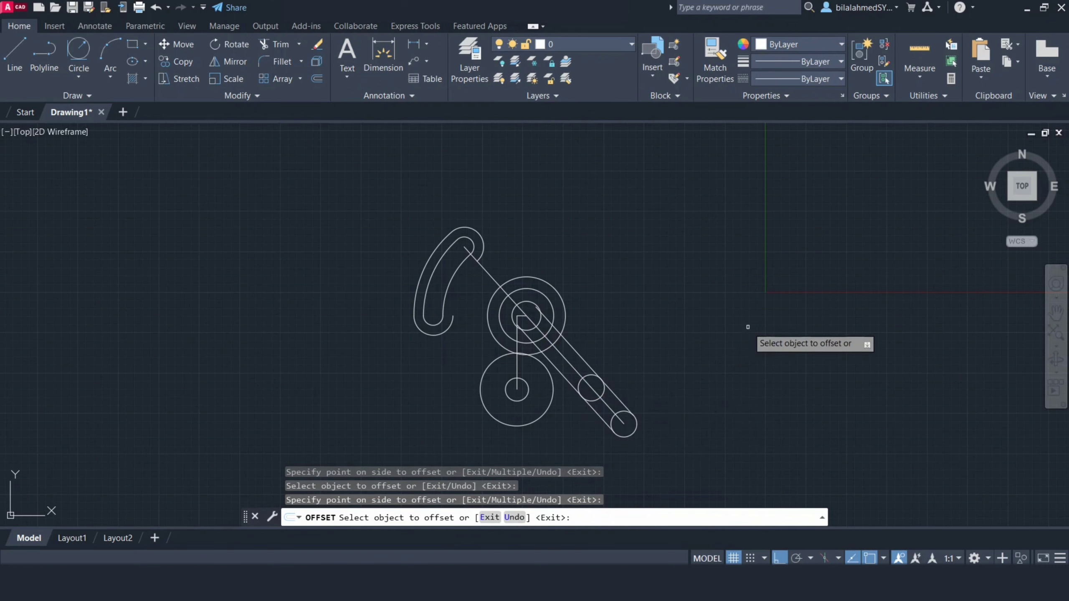
key(Escape)
key(Escape)
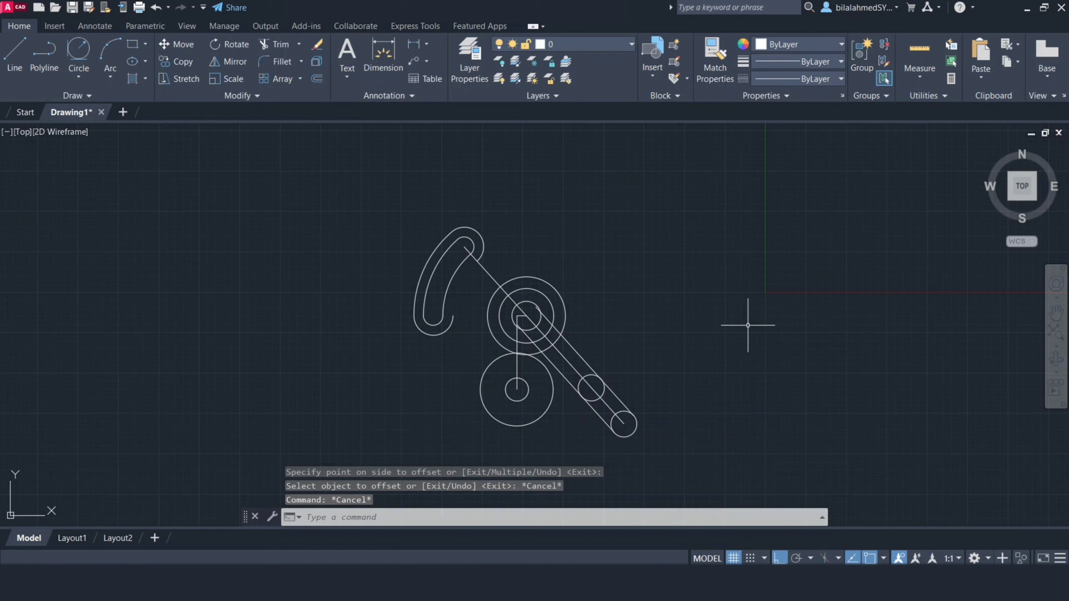
Trim the two radius 20 circles and the angled lines between them and the hub, leaving a clean straight slot outline.
text(tr)
key(Return)
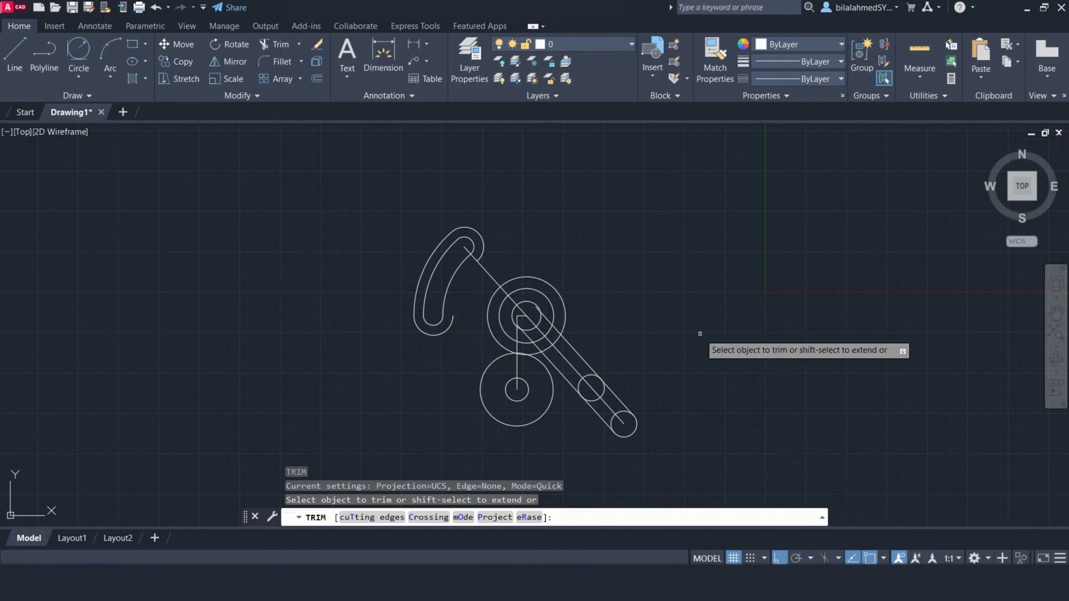
click(606, 386)
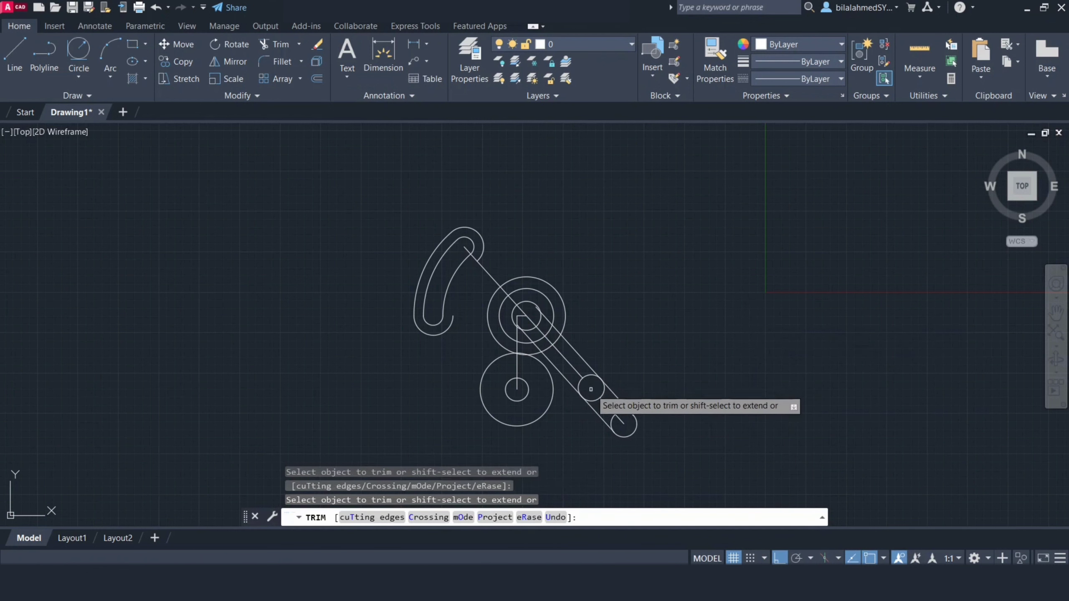
click(594, 398)
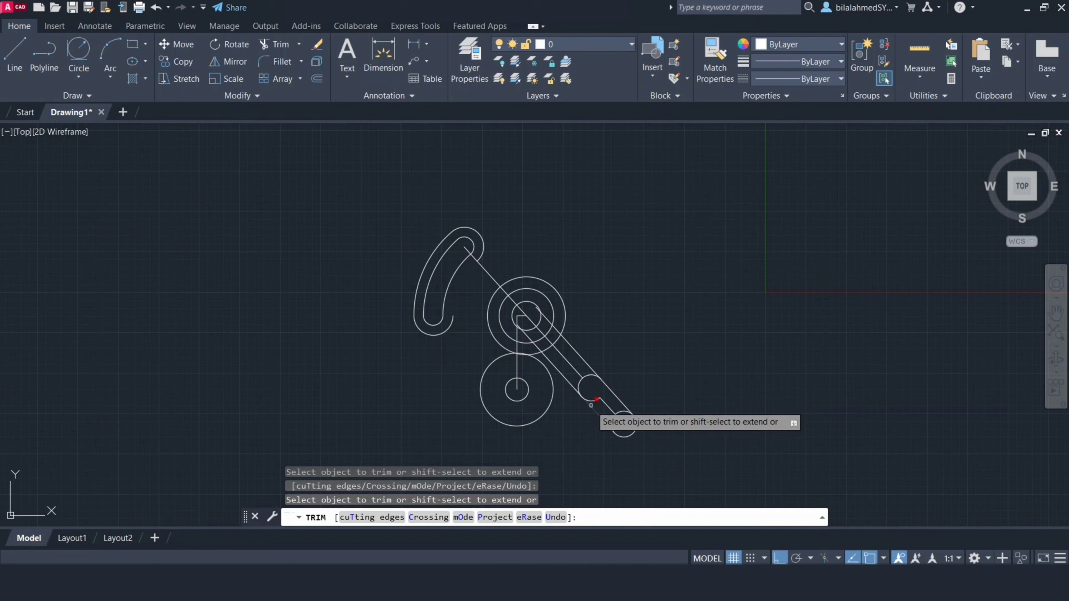
click(592, 398)
click(594, 399)
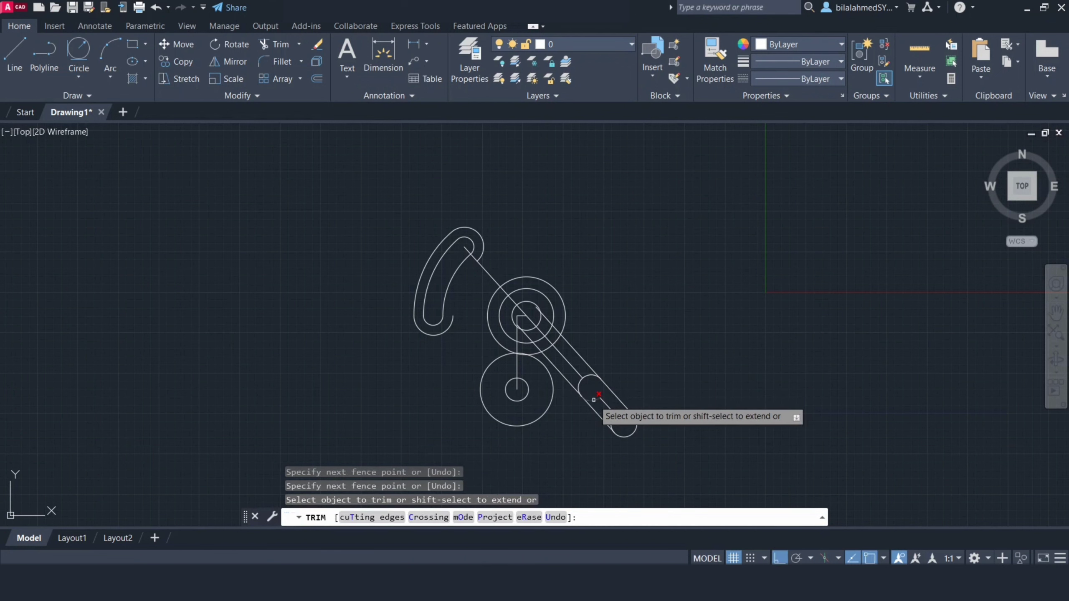
click(594, 400)
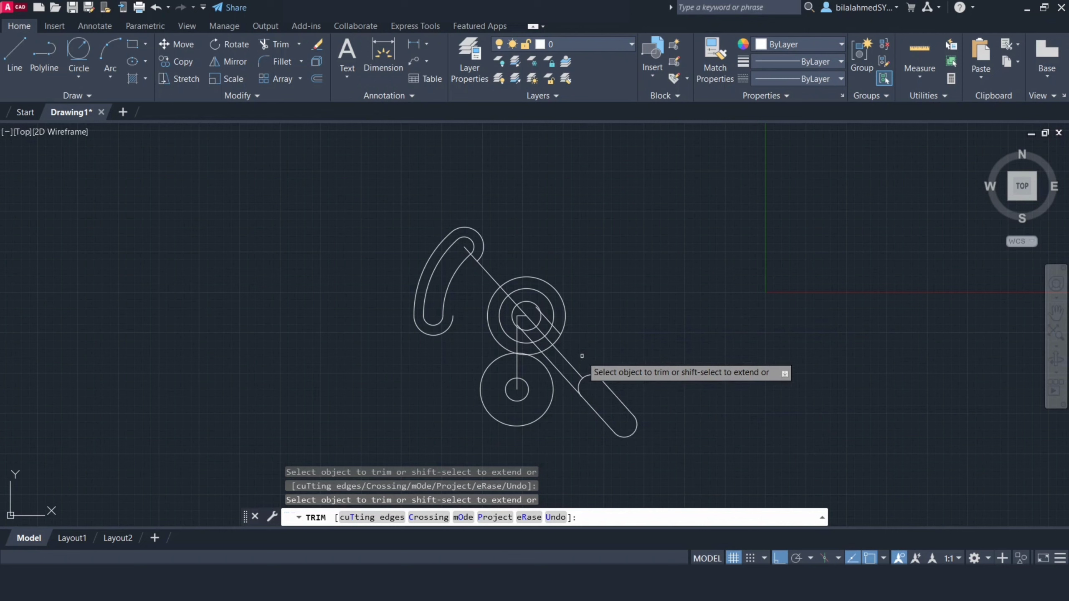
click(571, 363)
click(565, 378)
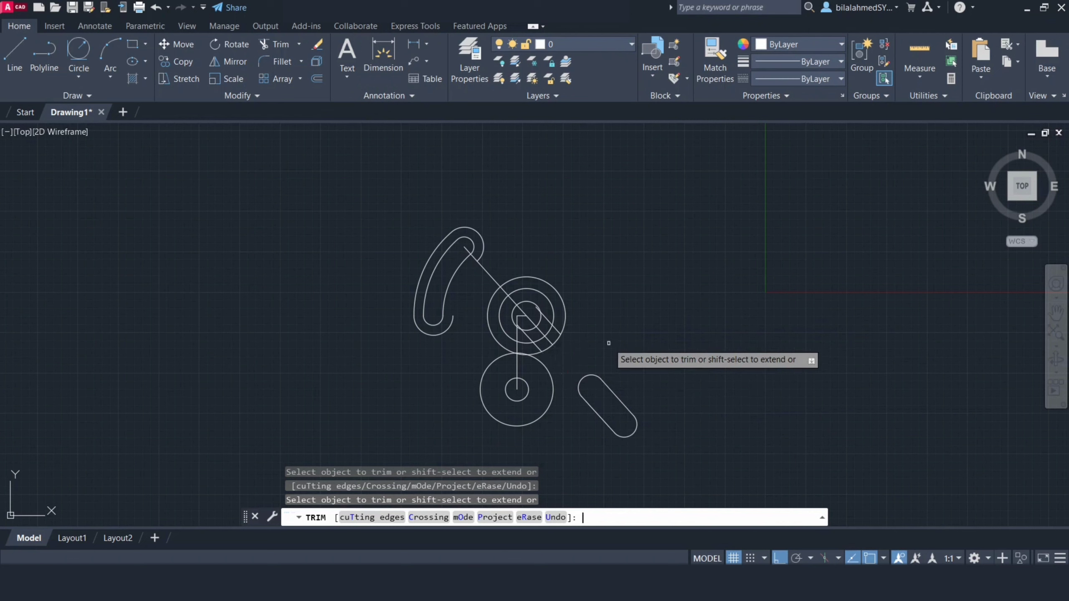
key(Return)
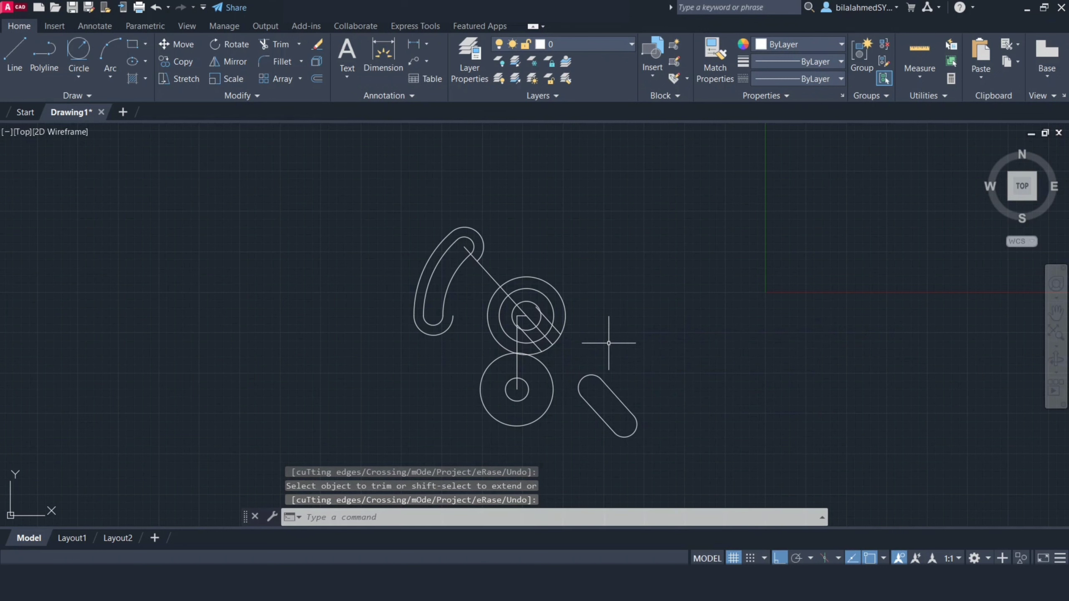
Erase the three leftover angled line pieces inside the hub circles.
text(e)
key(Return)
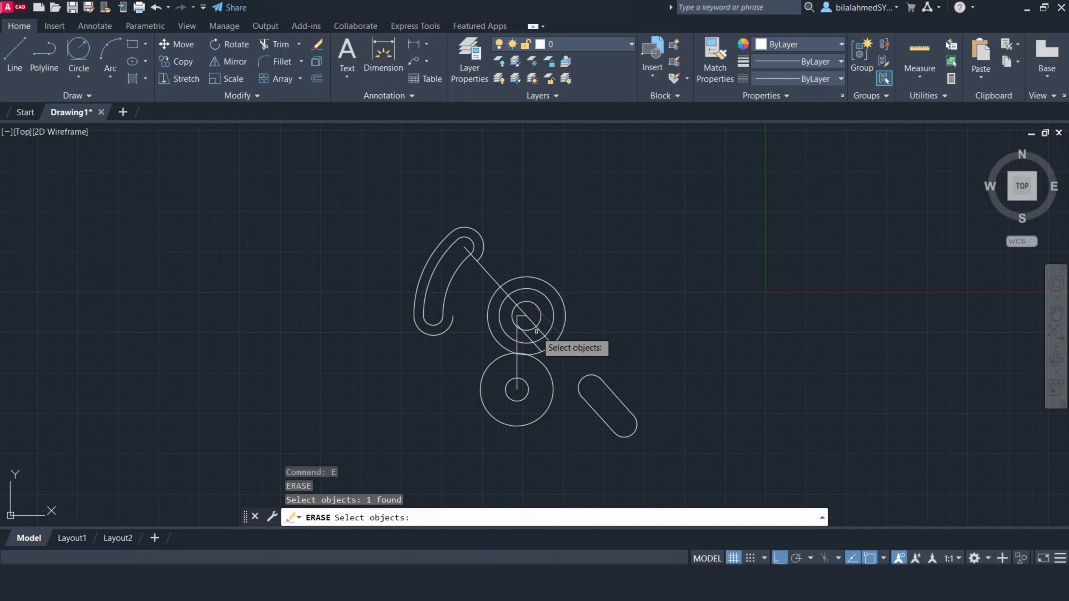
click(540, 329)
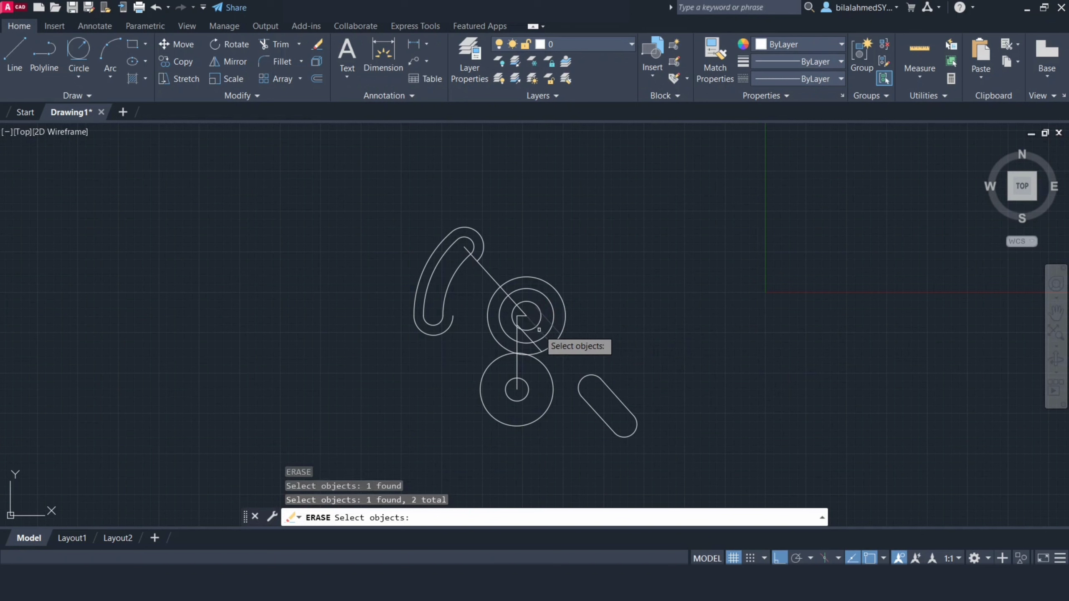
click(531, 336)
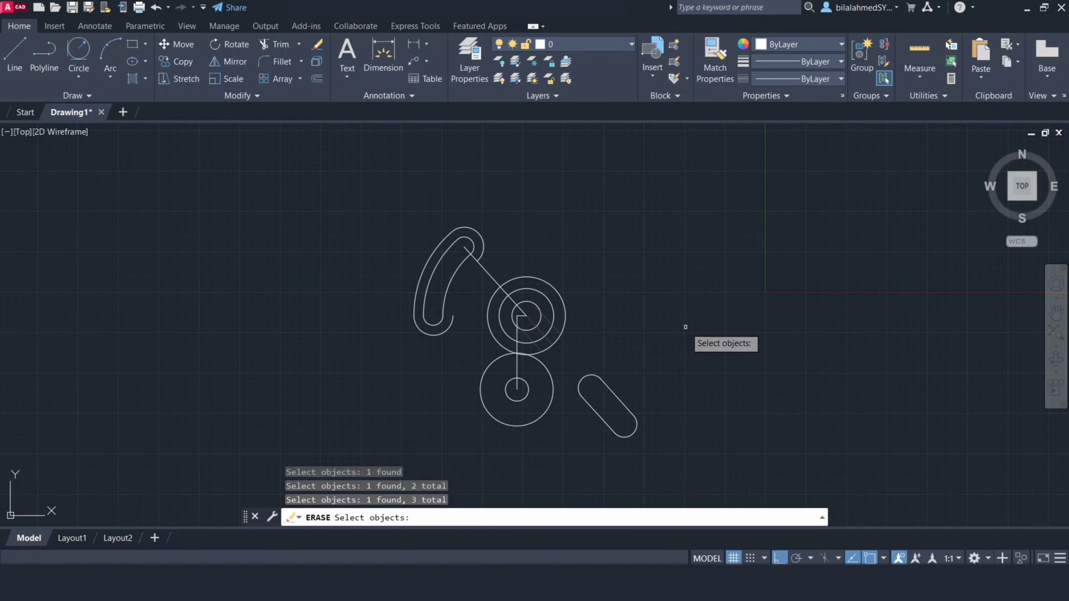
key(Return)
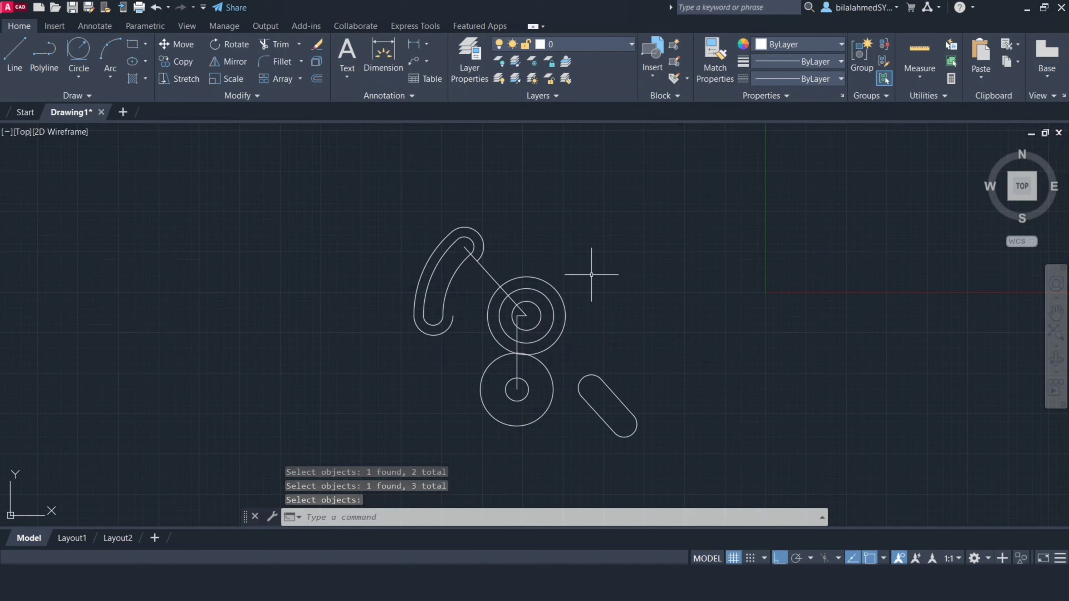
Erase the short horizontal and the vertical construction lines between the hub centre and the circle pair below.
text(e)
key(Return)
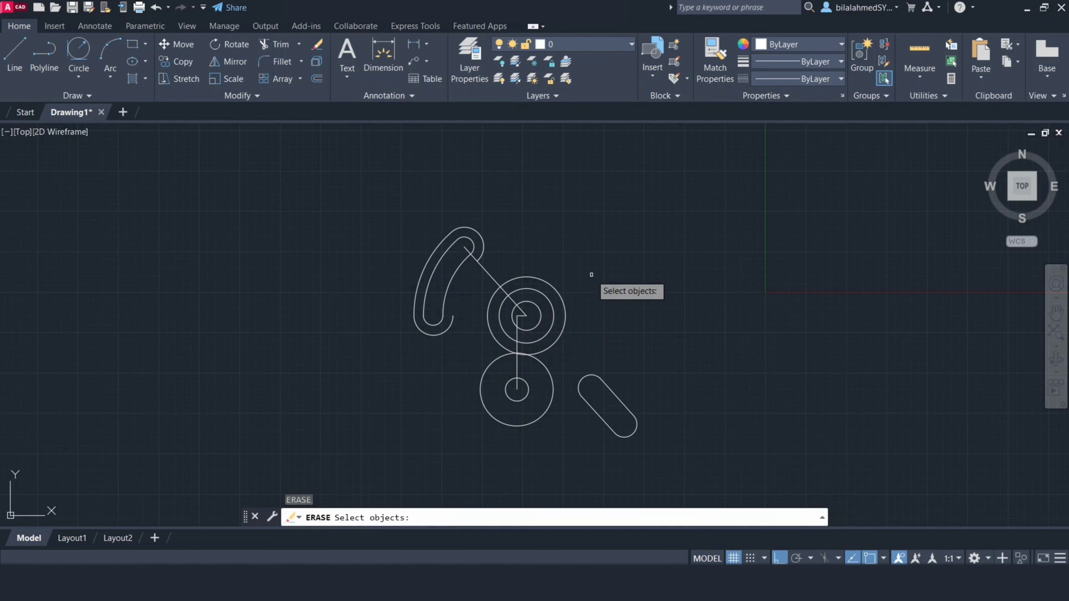
click(526, 315)
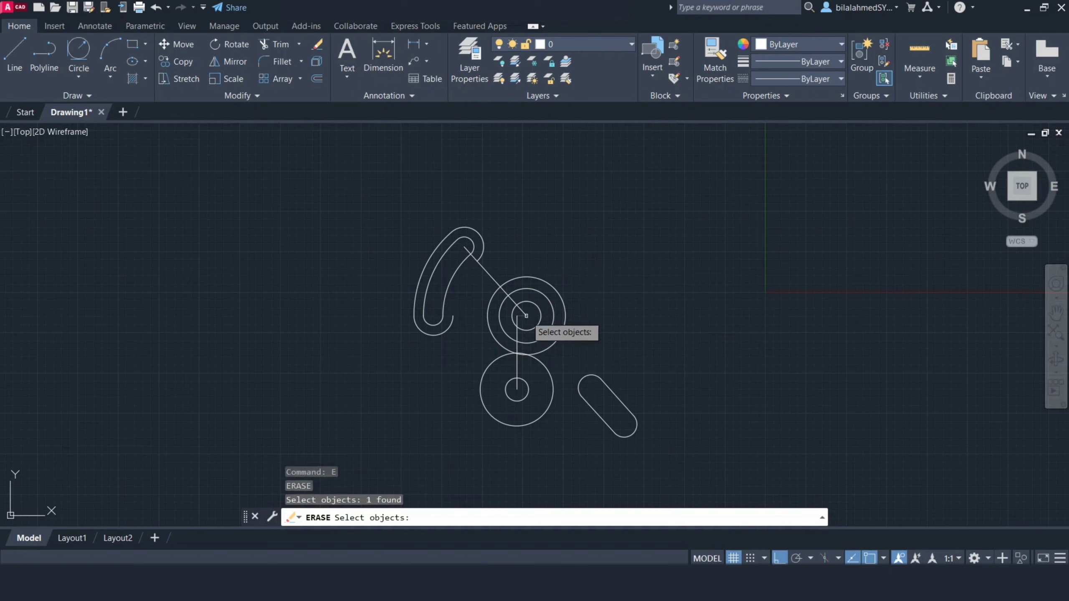
click(517, 317)
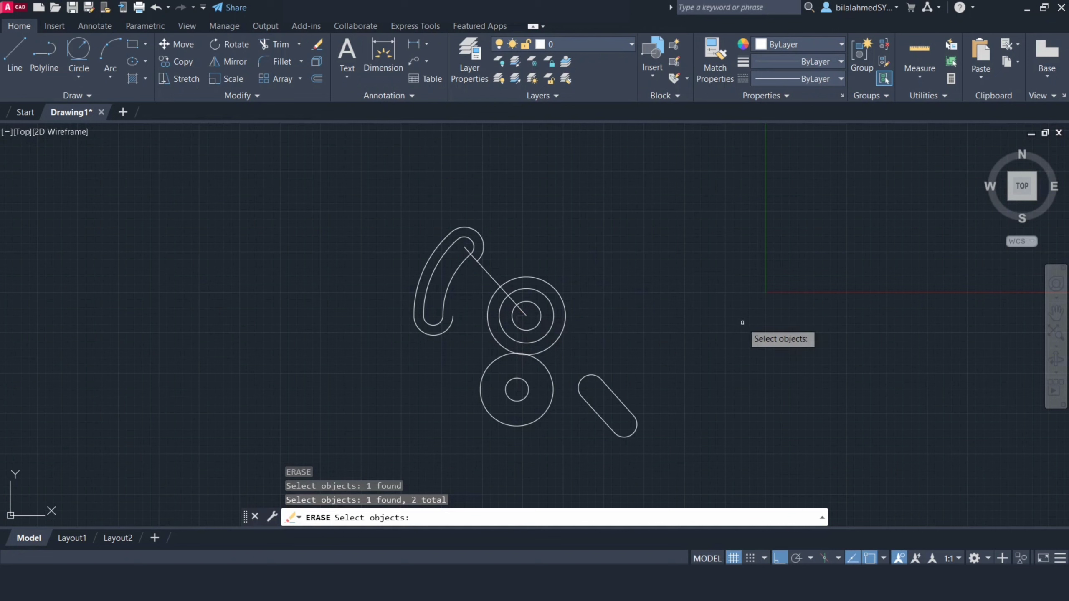
key(Return)
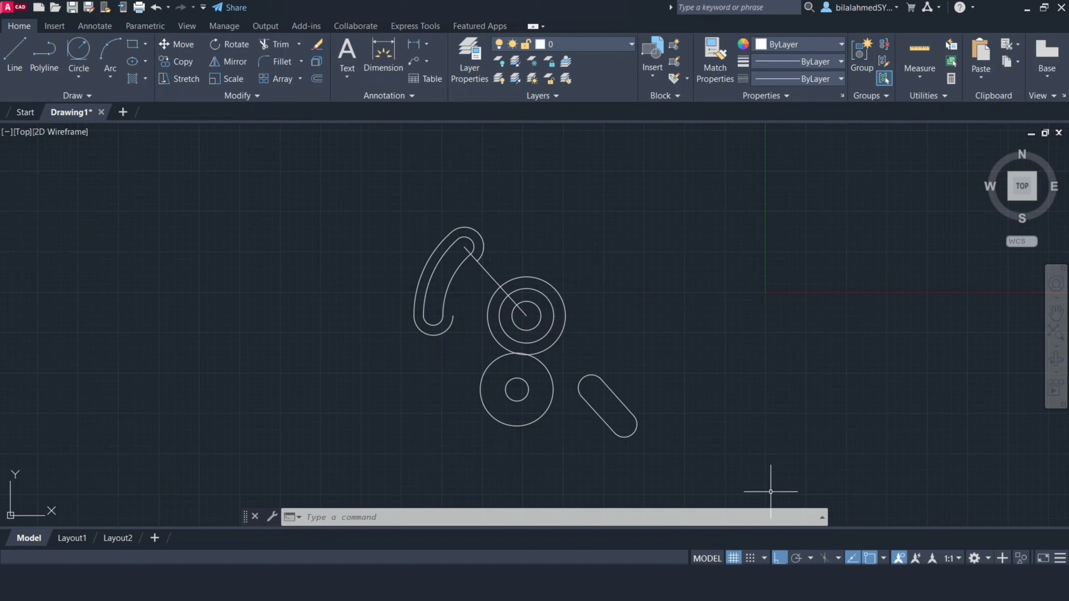
Clear all object snap modes and enable only Tangent.
click(884, 559)
click(917, 541)
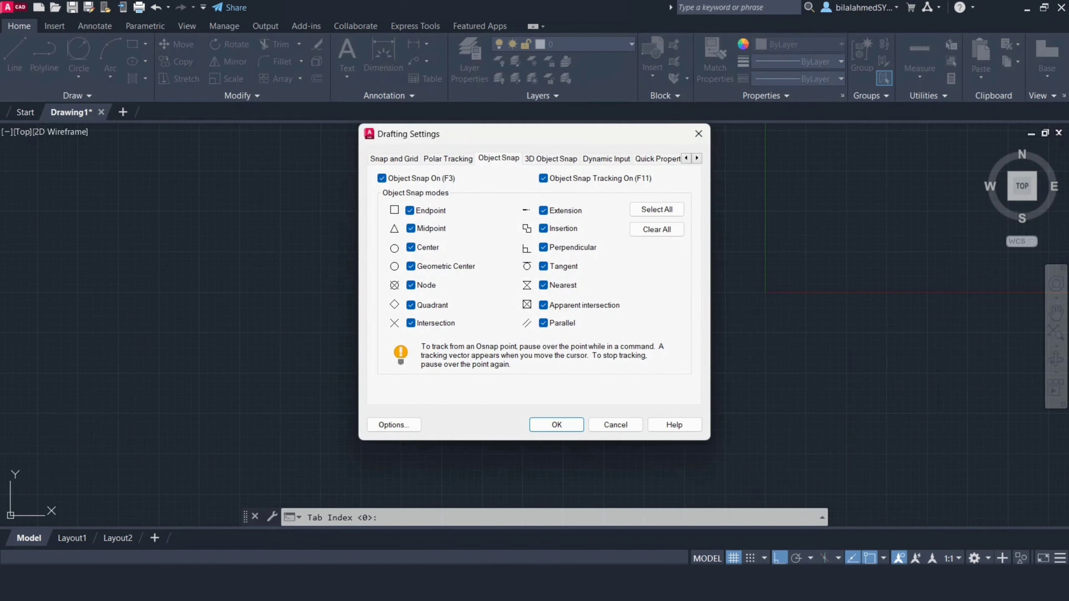
click(656, 229)
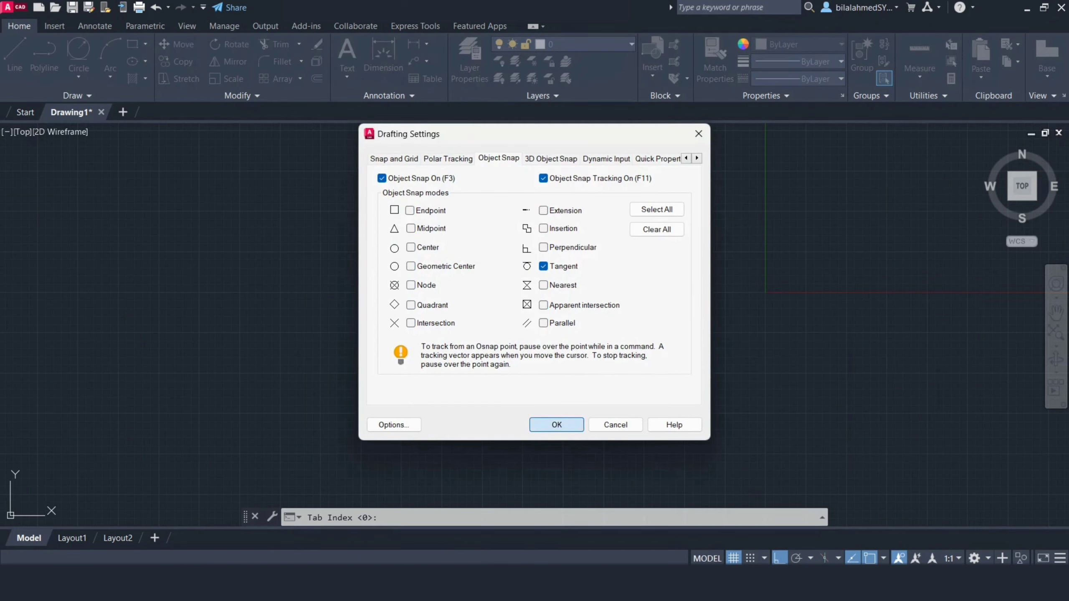
key(Return)
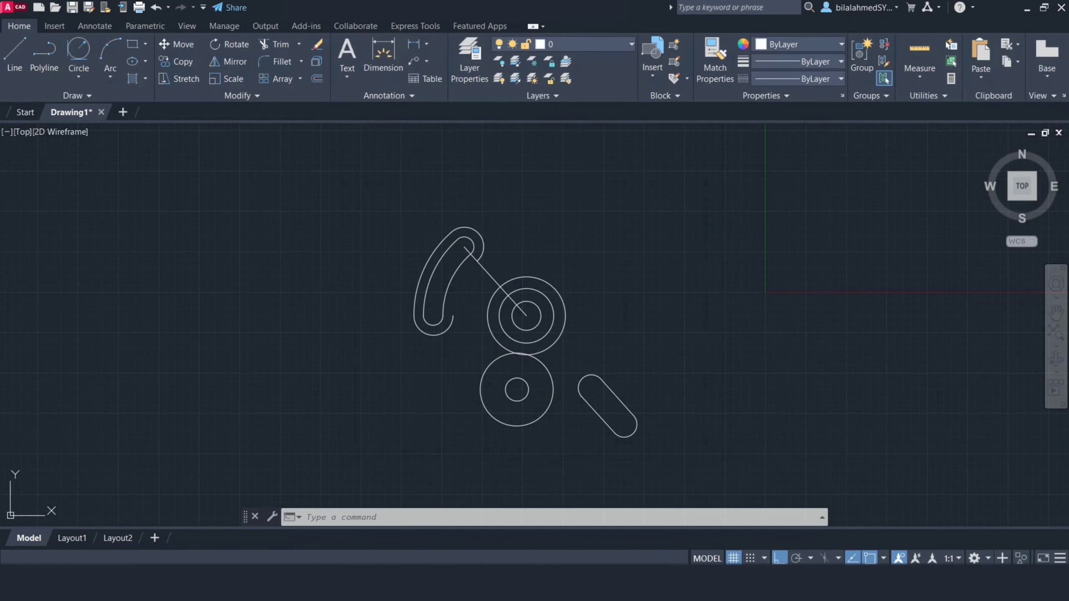
Draw a line tangent to the straight slot's lower end arc and the right side of the hub's outermost circle.
text(l)
key(Return)
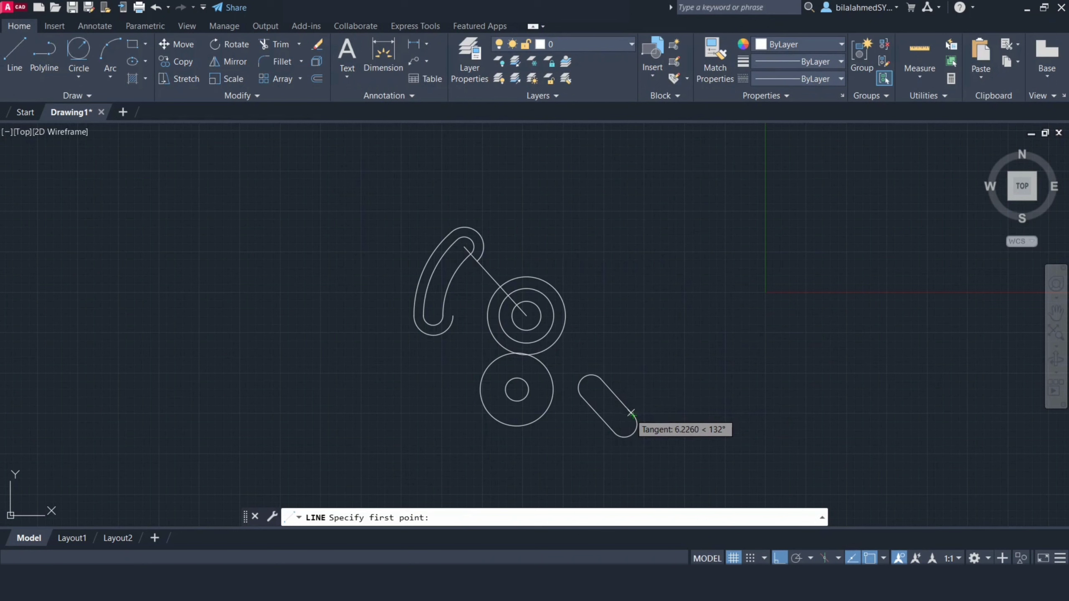
click(627, 408)
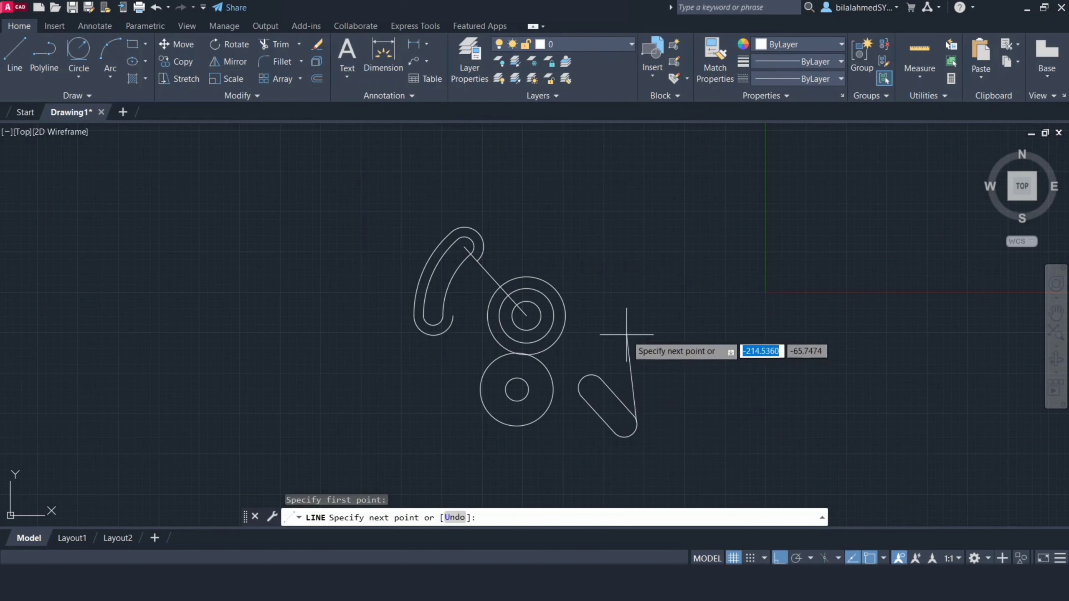
click(555, 290)
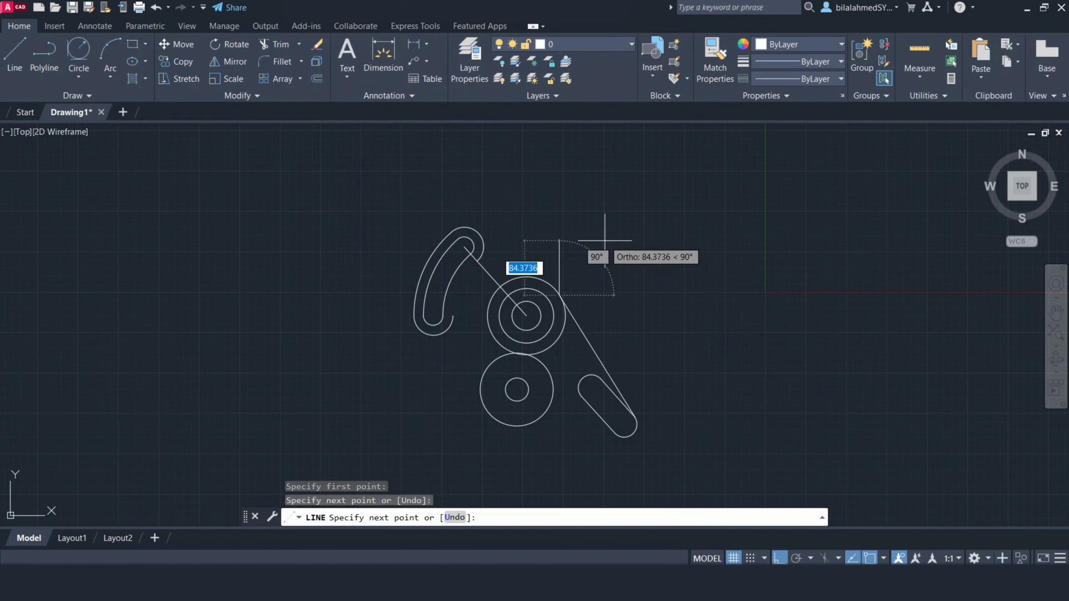
key(Escape)
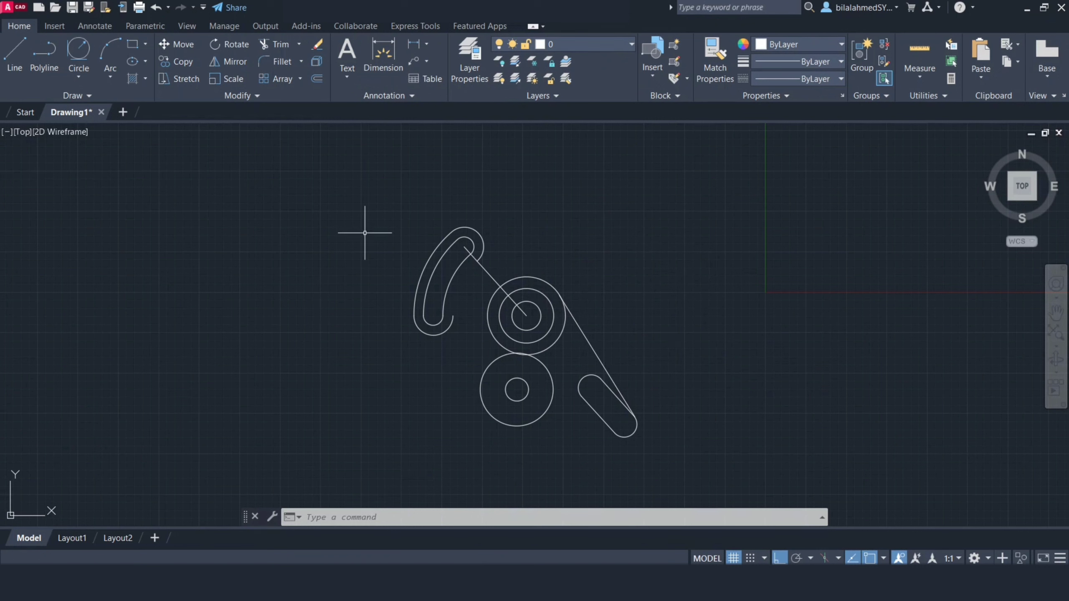
Draw a Tan, Tan, Radius circle of radius 56 touching the curved slot outline's upper end and the hub's outermost circle.
click(78, 49)
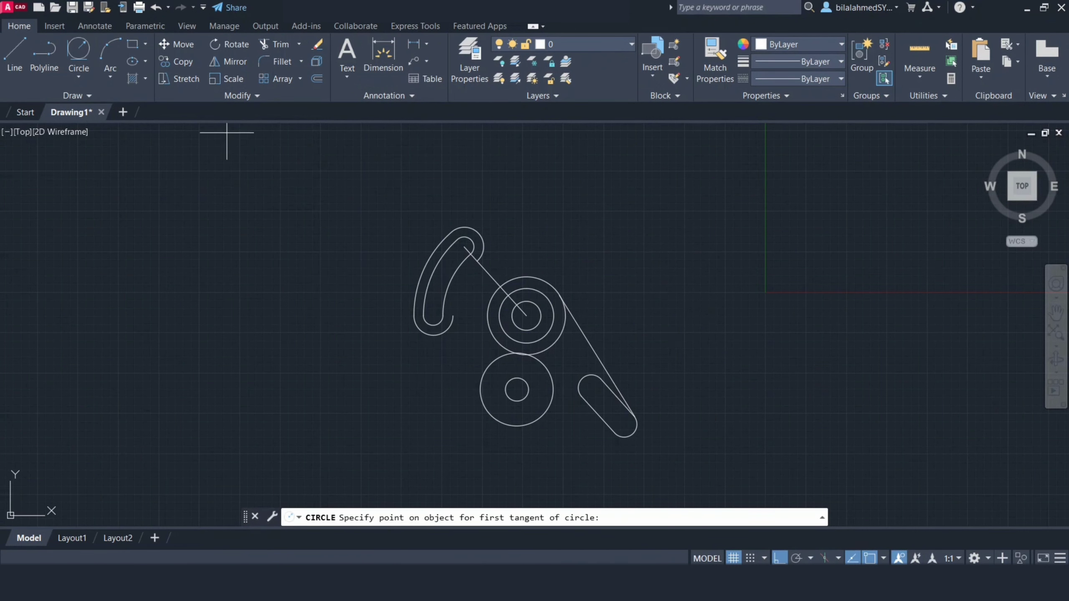
click(78, 77)
click(121, 217)
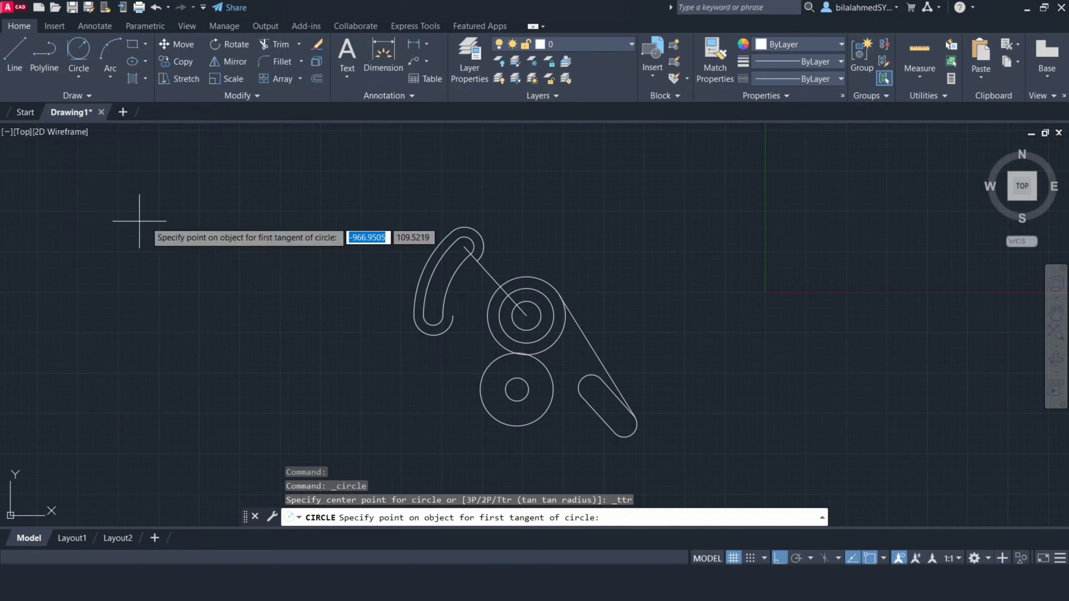
click(482, 246)
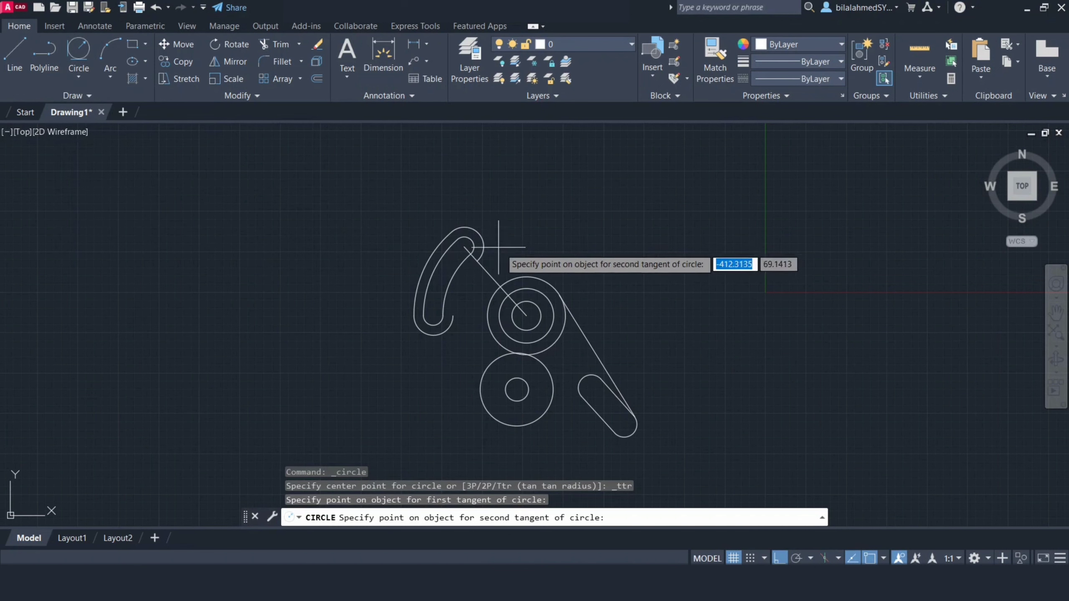
click(526, 276)
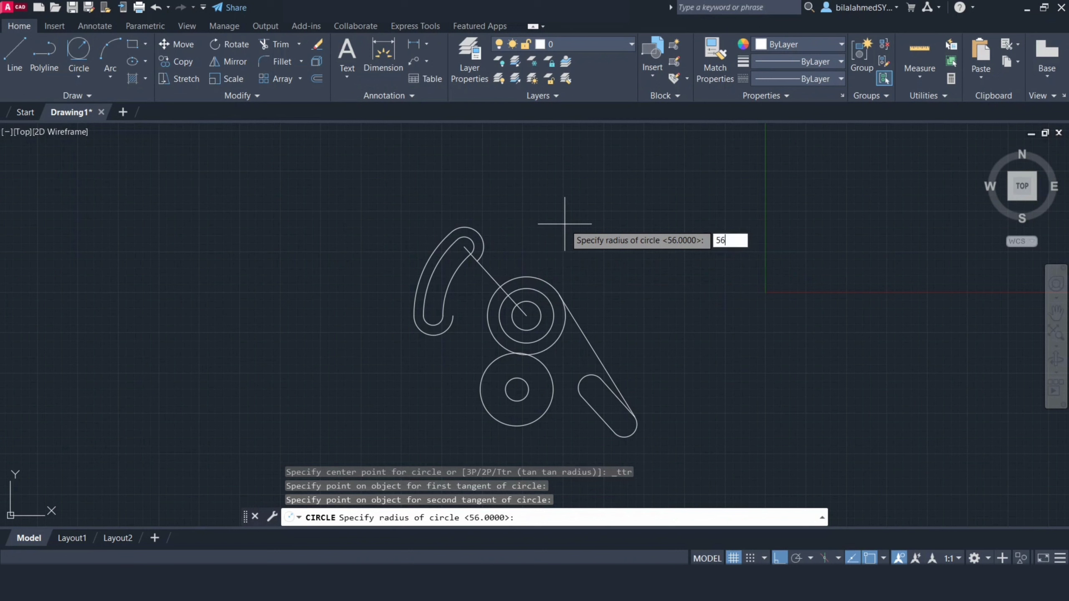
key(Return)
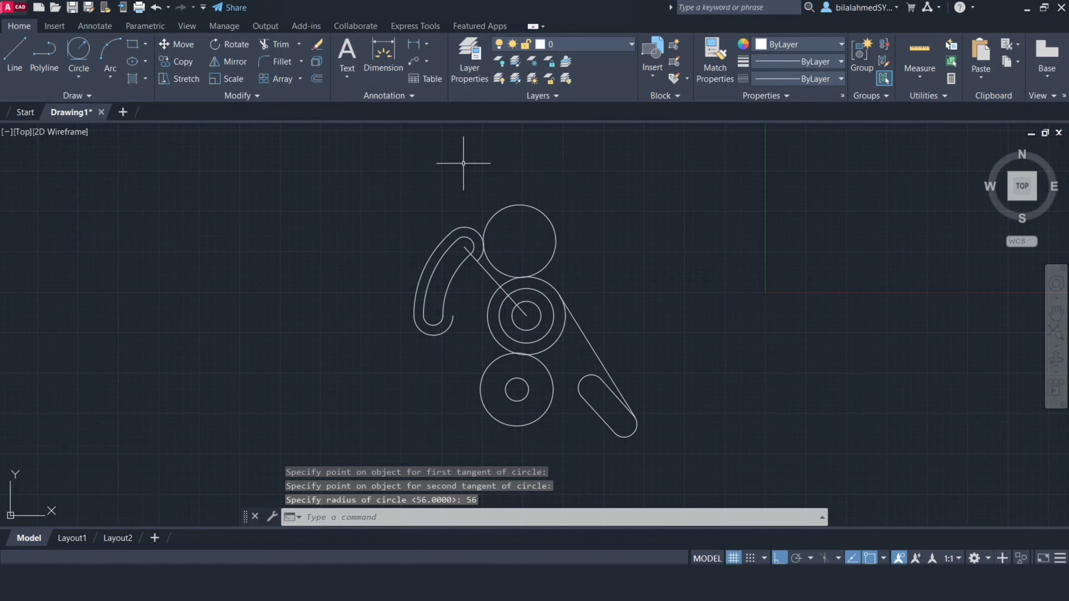
Draw a Tan, Tan, Radius circle of radius 60 touching the curved slot outline's lower end and the large circle below the hub.
key(Return)
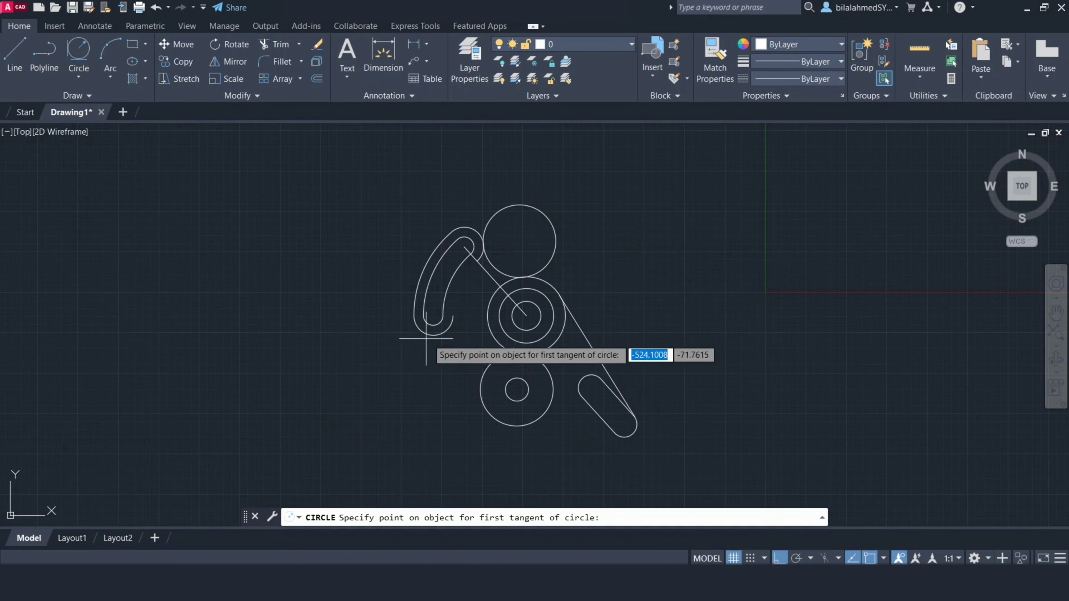
click(436, 330)
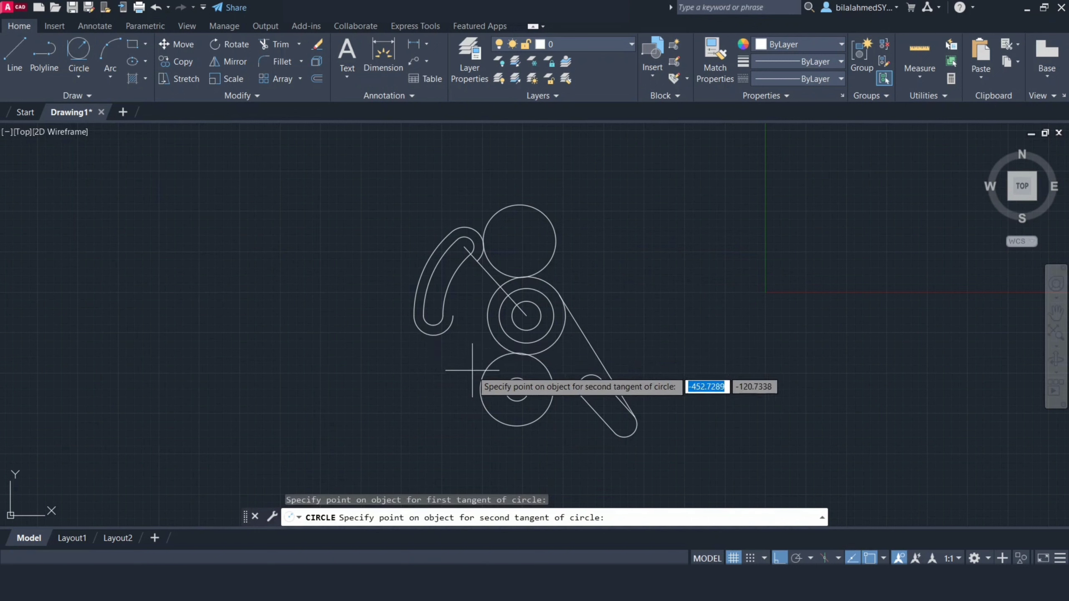
click(444, 383)
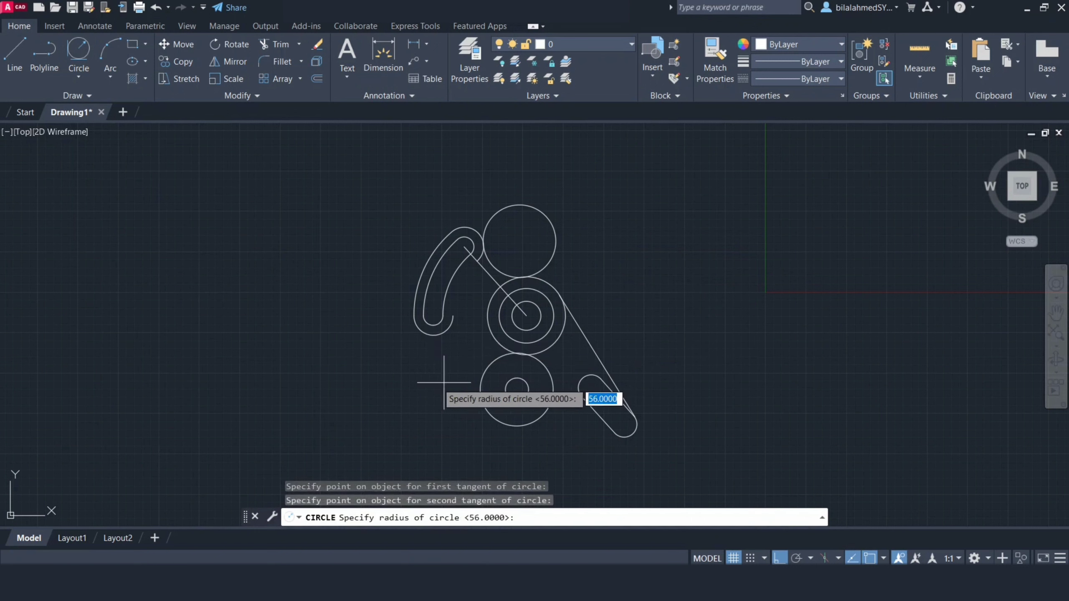
key(Return)
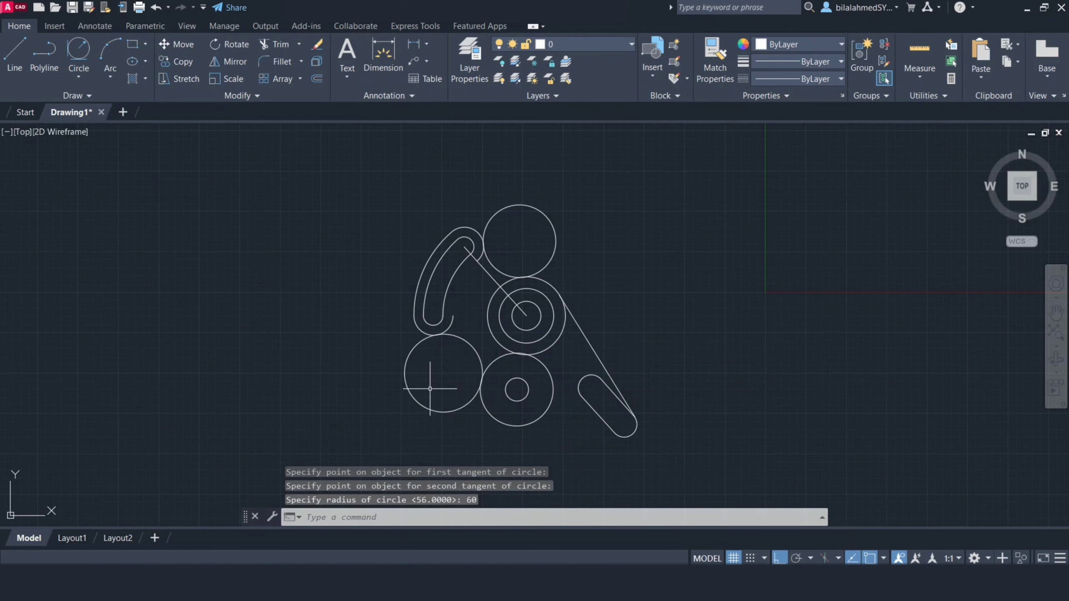
Draw a Tan, Tan, Radius circle of radius 60 touching the large circle below the hub and the straight slot's lower-left edge.
middle_drag(817, 318, 813, 294)
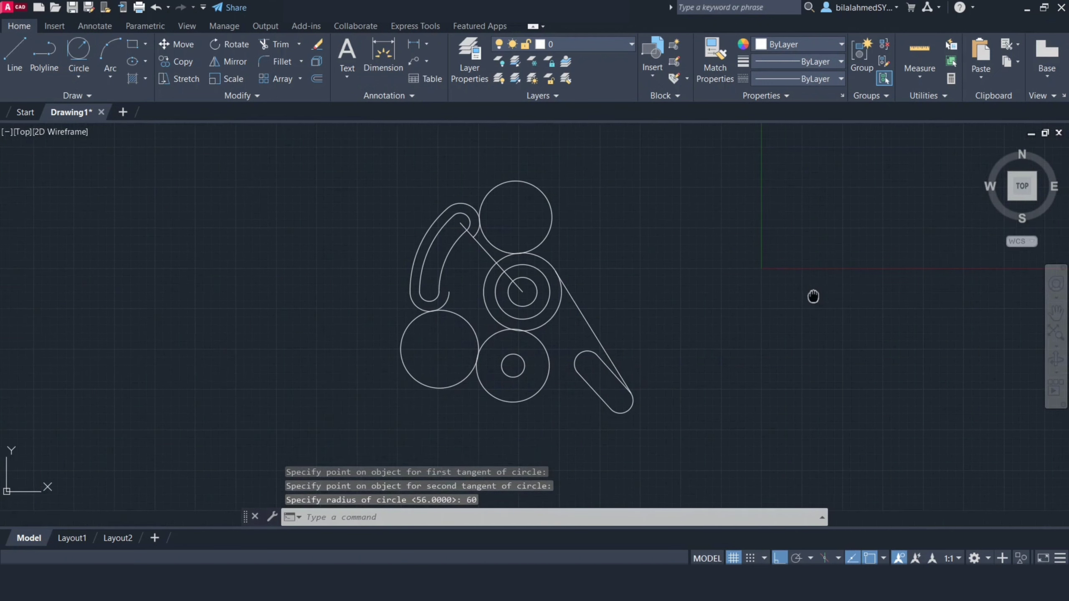
click(79, 50)
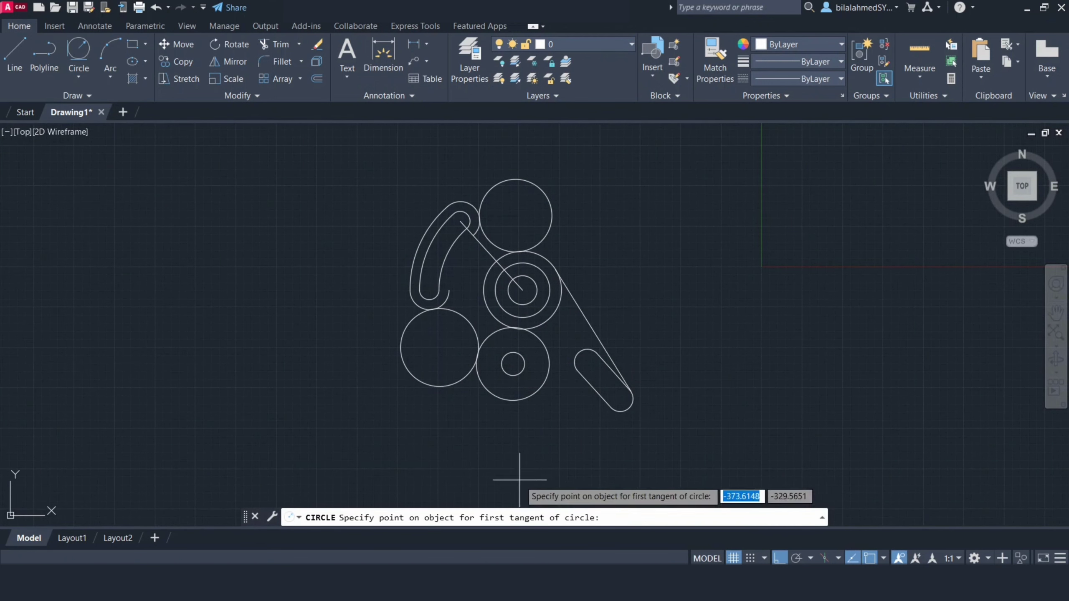
click(537, 390)
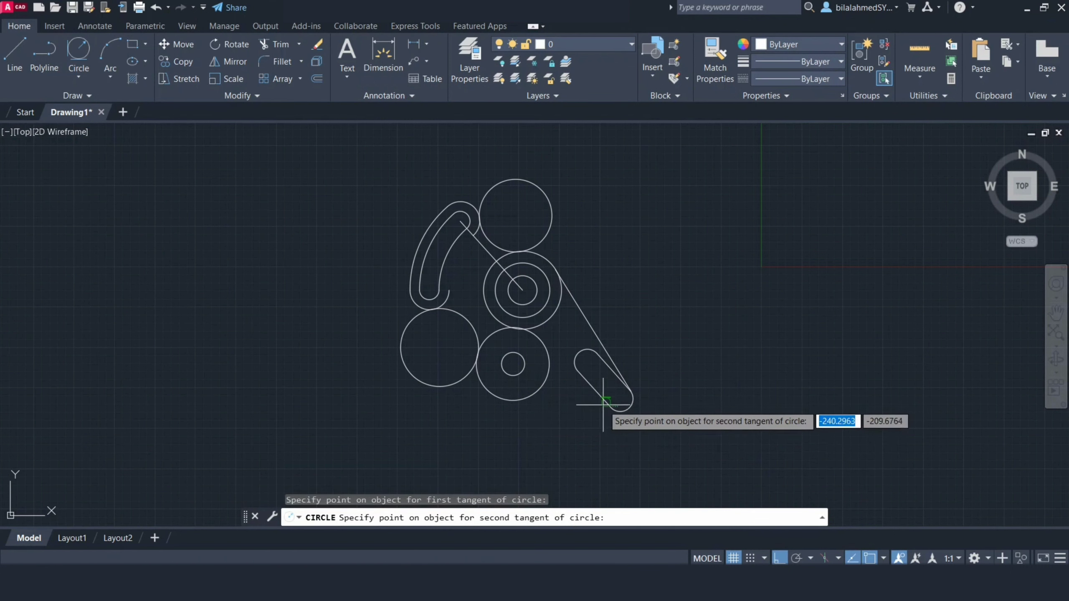
click(605, 406)
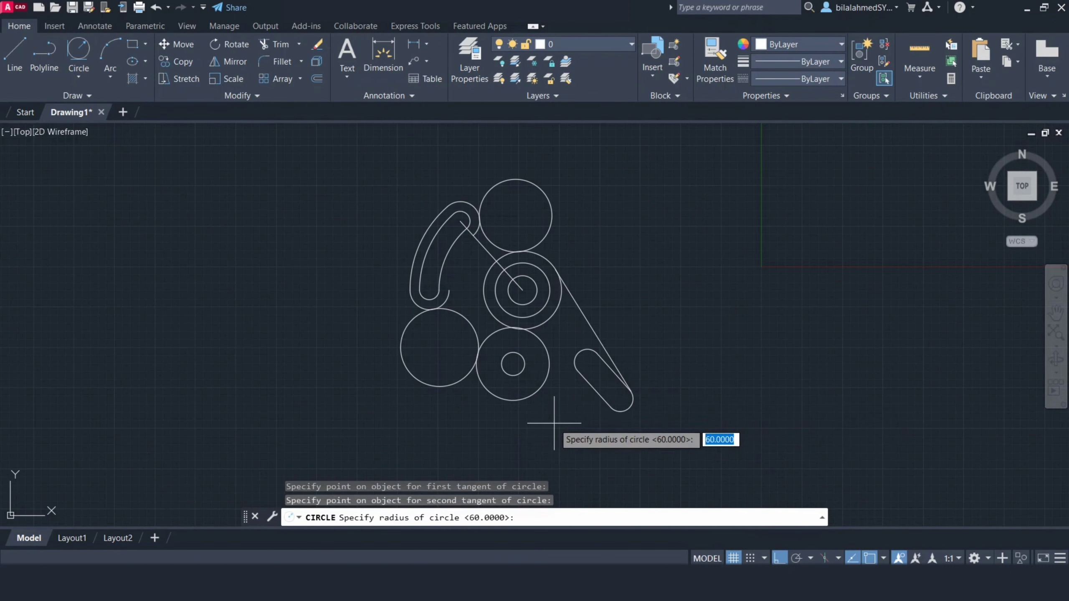
text(60)
key(Return)
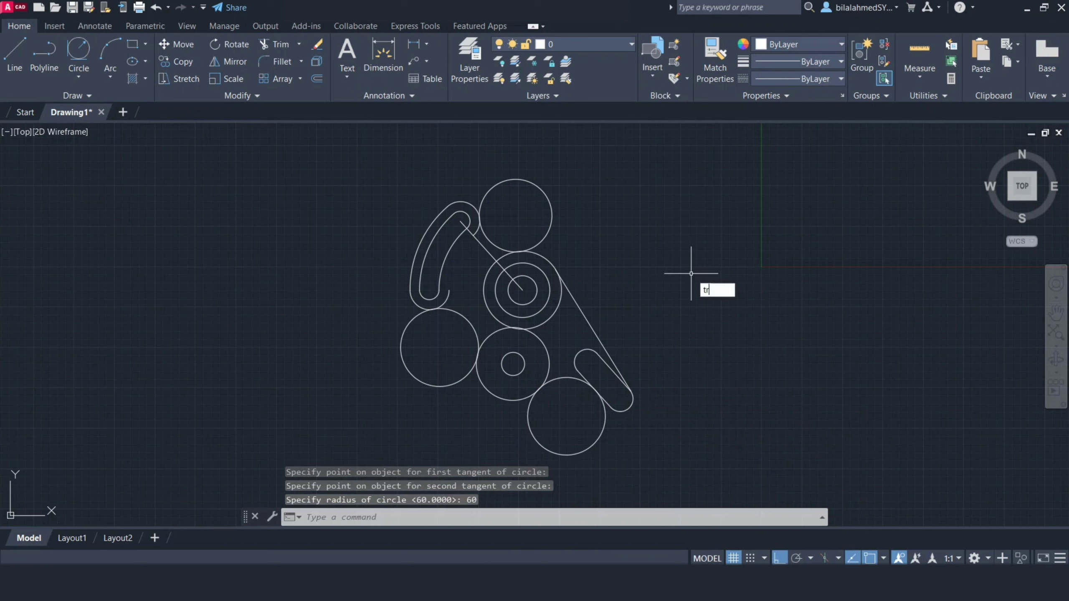
Trim the three tangent circles to their connecting arcs, and remove the diagonal line and the inner portions of the hub's outermost circle and curved slot outline.
key(Return)
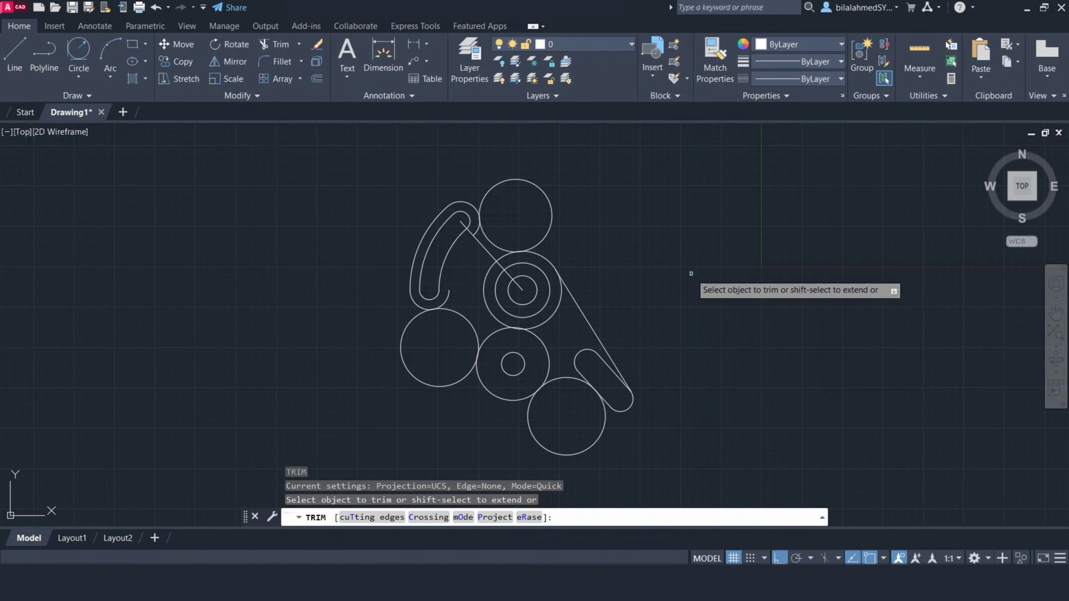
click(443, 384)
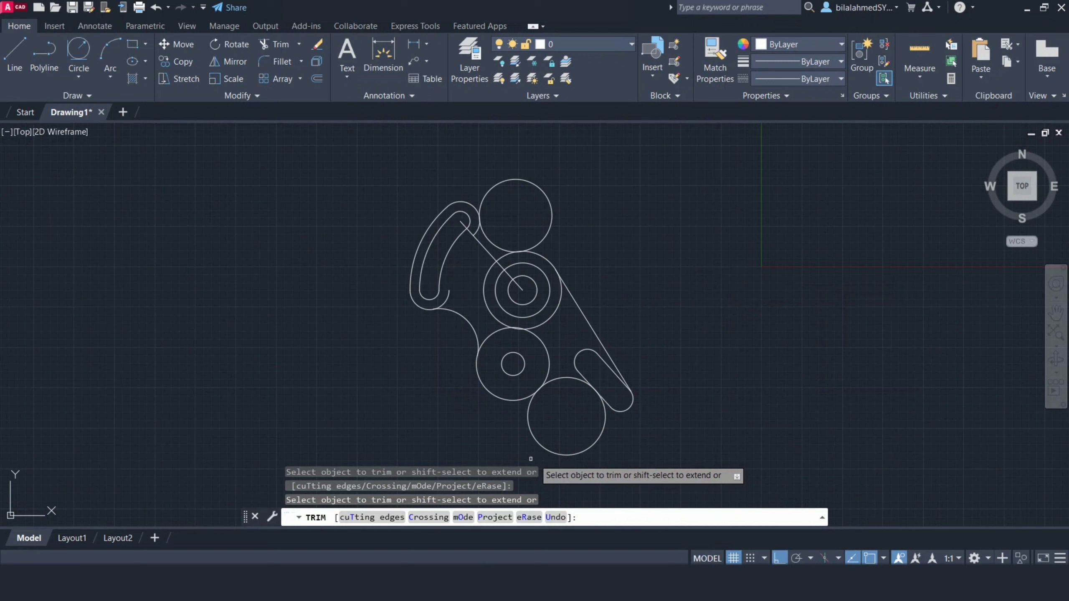
click(548, 447)
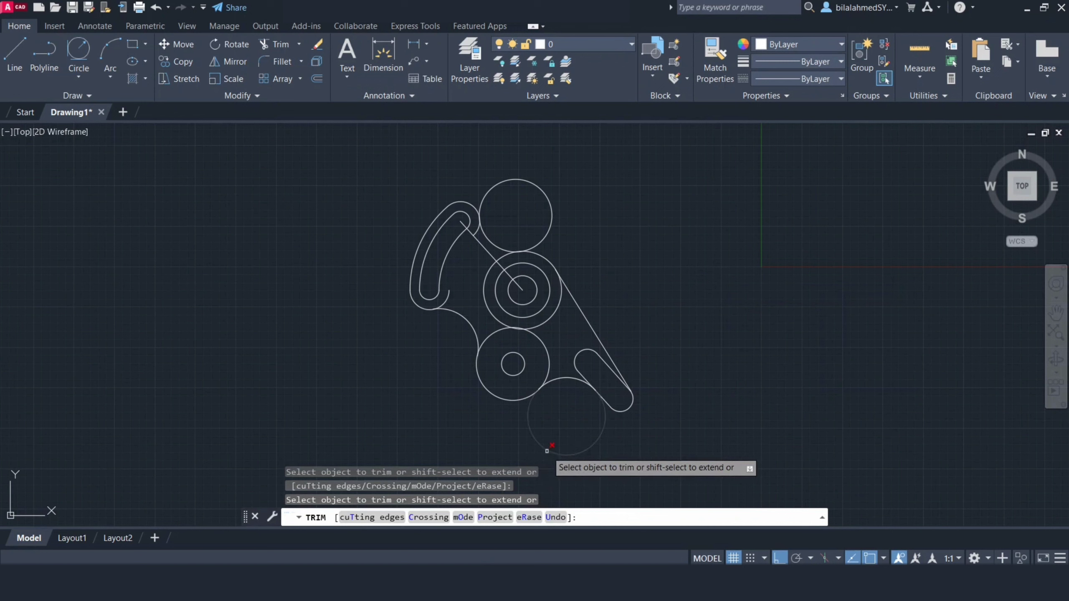
click(553, 213)
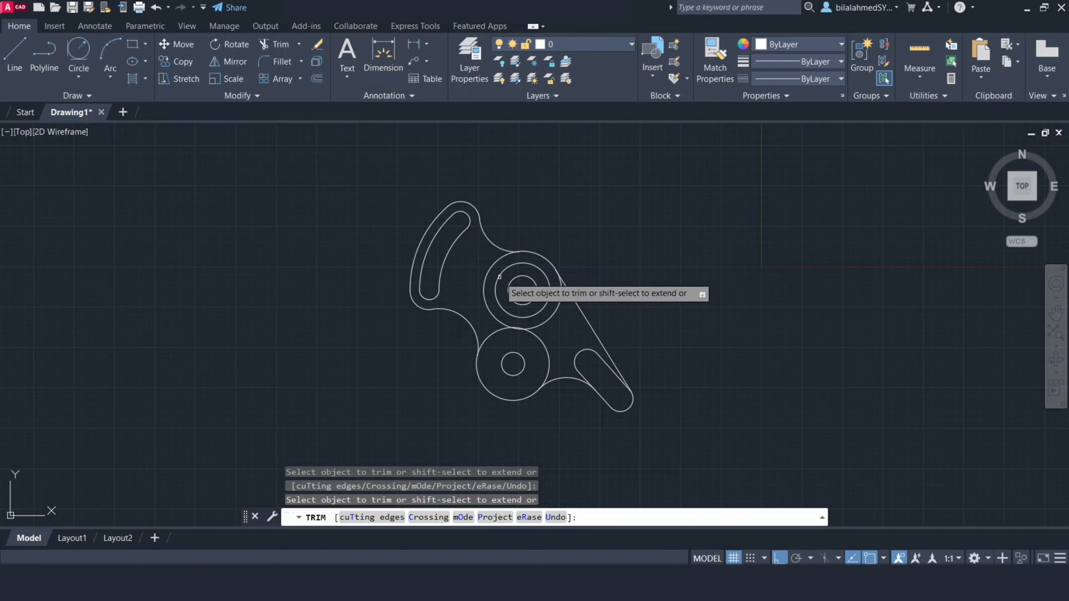
click(485, 282)
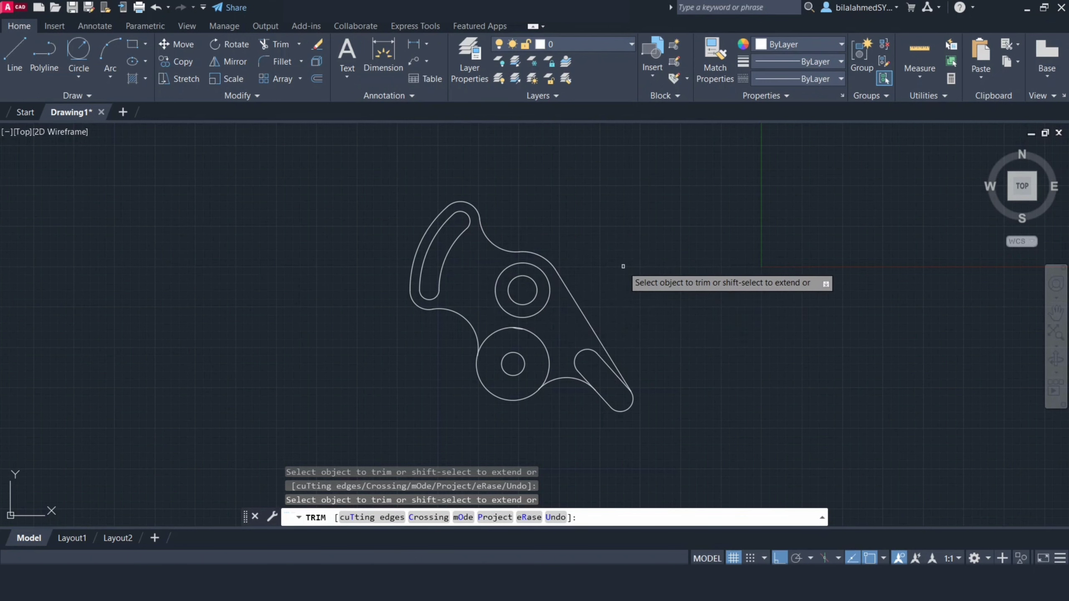
key(Return)
Trim away the small leftover arc of the hub's outermost circle at the top of the large lower circle.
scroll(539, 364, up, 2)
scroll(537, 354, up, 3)
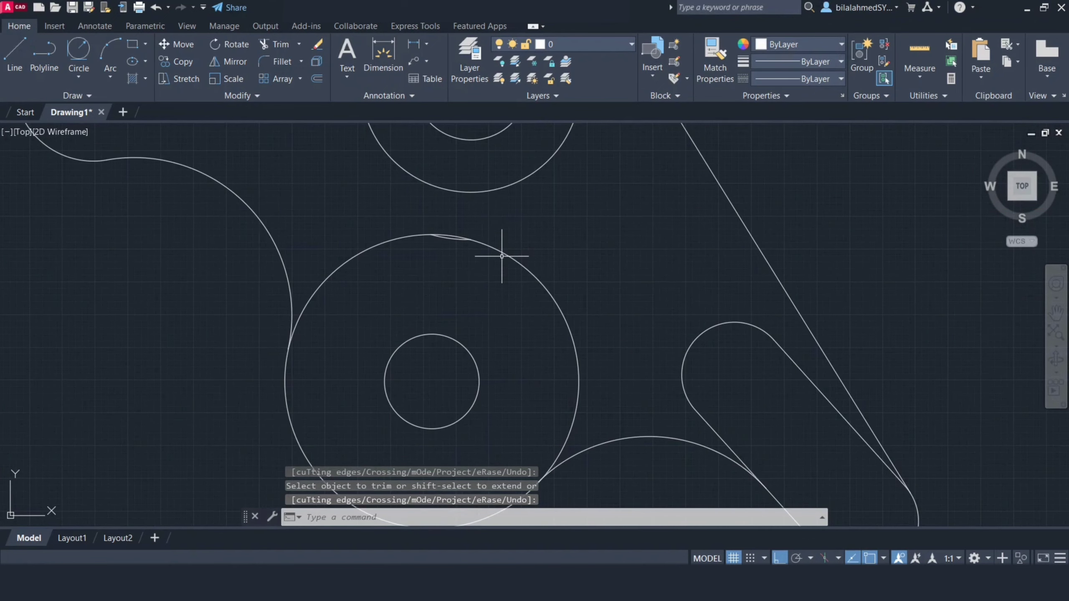
key(Return)
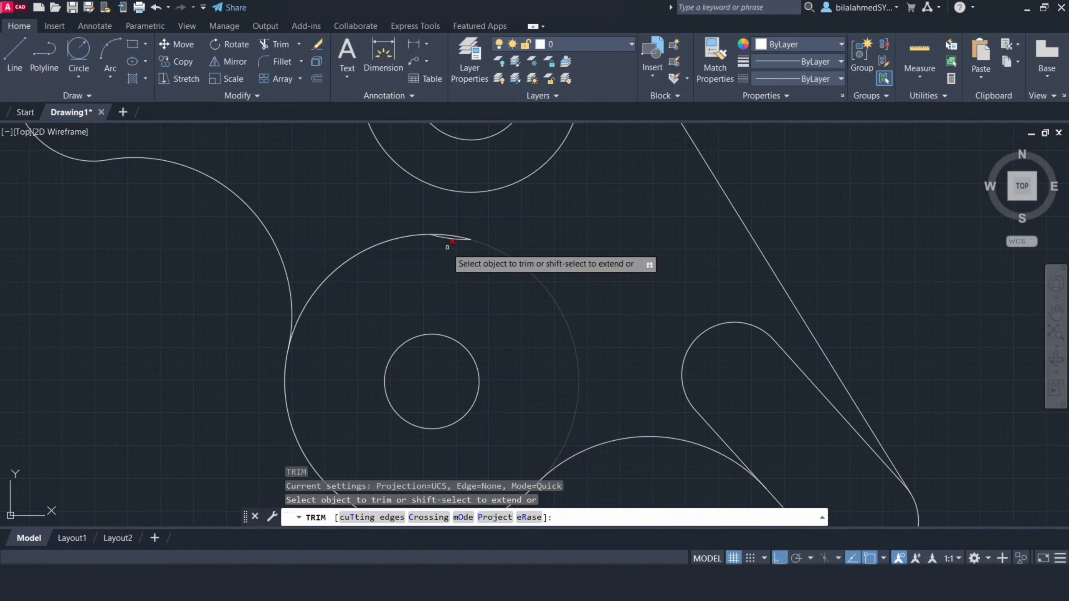
click(456, 236)
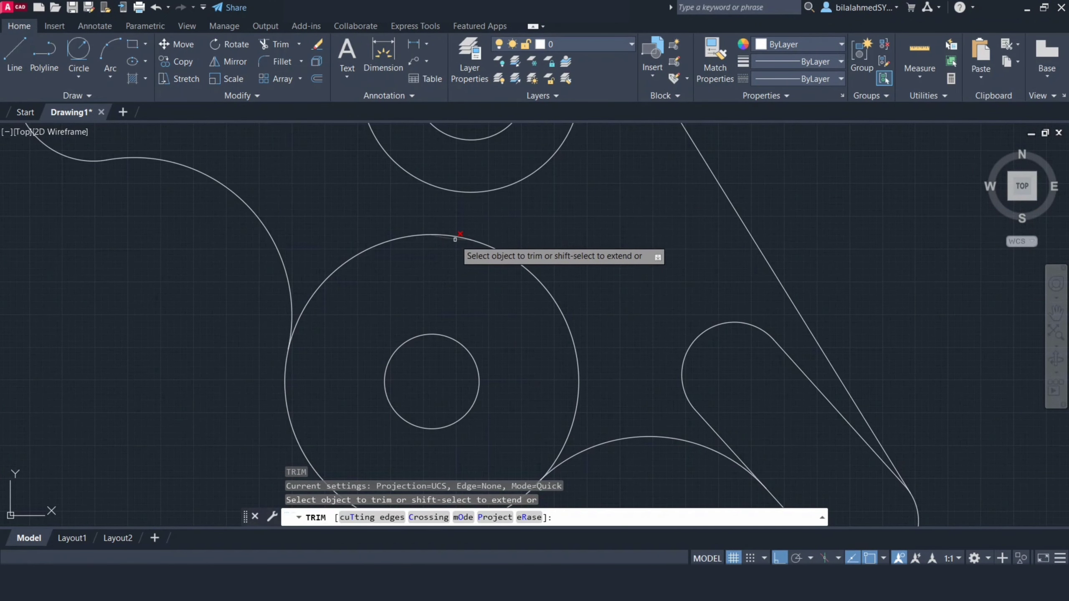
key(Return)
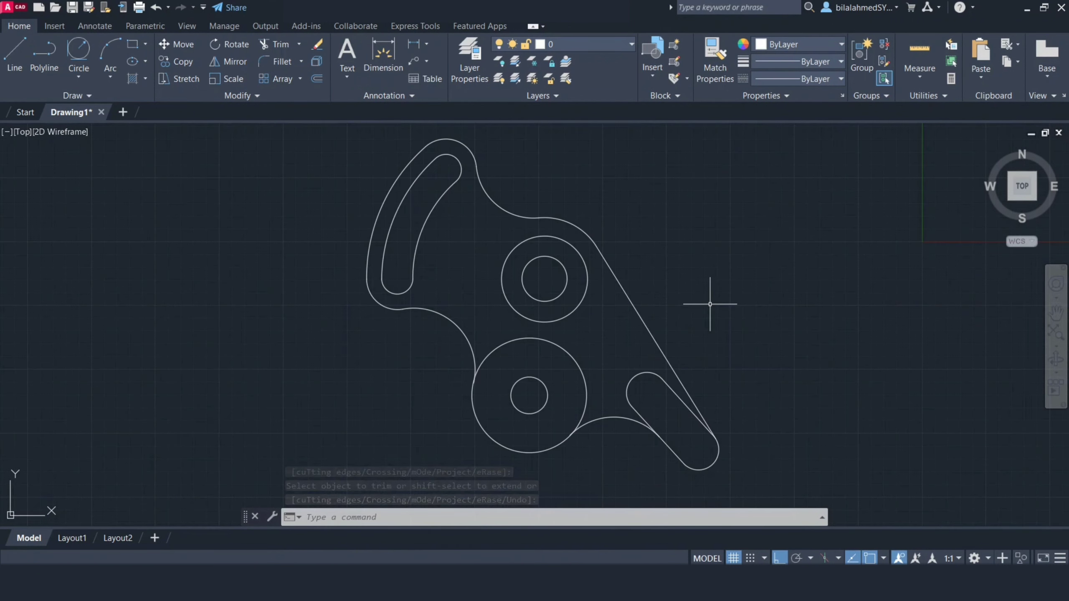